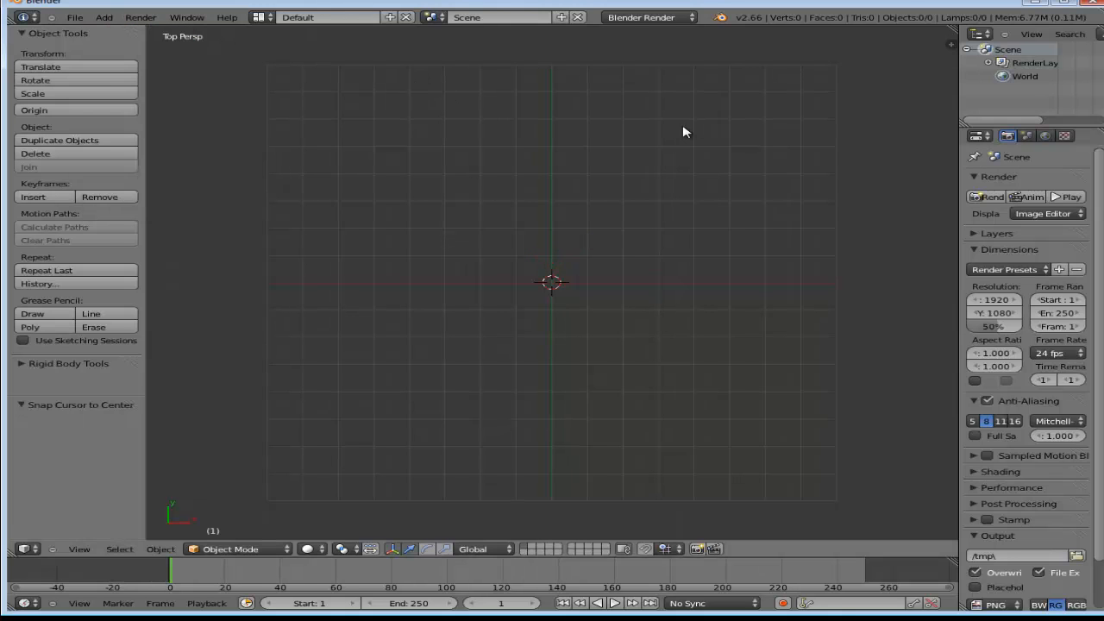
# Add an icosphere mesh at the 3D cursor in the centre of the empty scene.
pyautogui.hotkey('shift', 'a')
pyautogui.moveTo(705, 122)
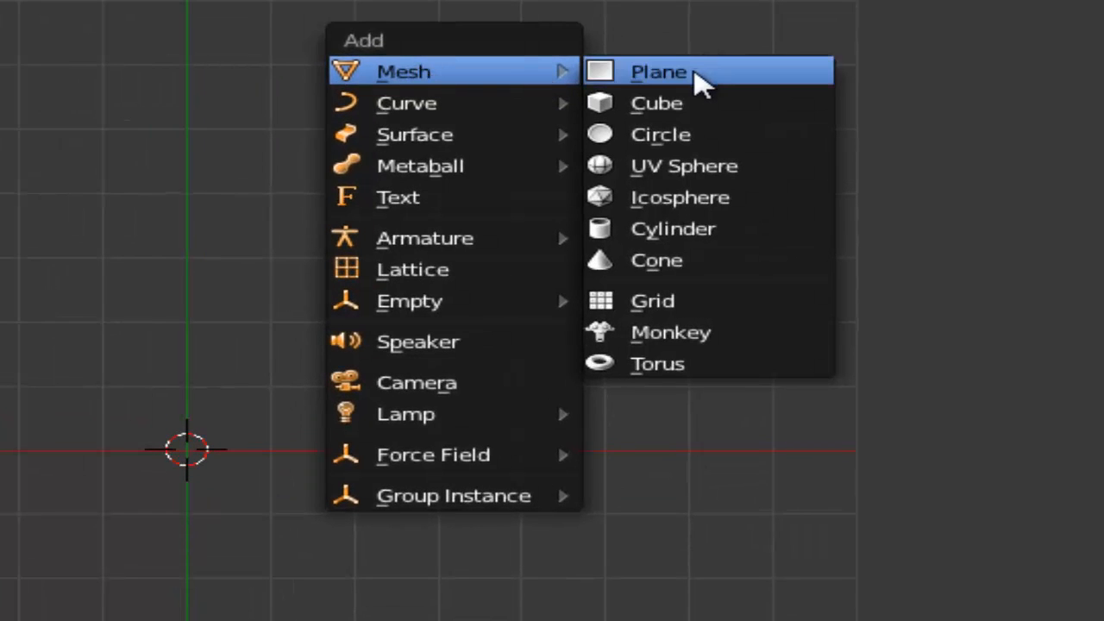
pyautogui.click(643, 197)
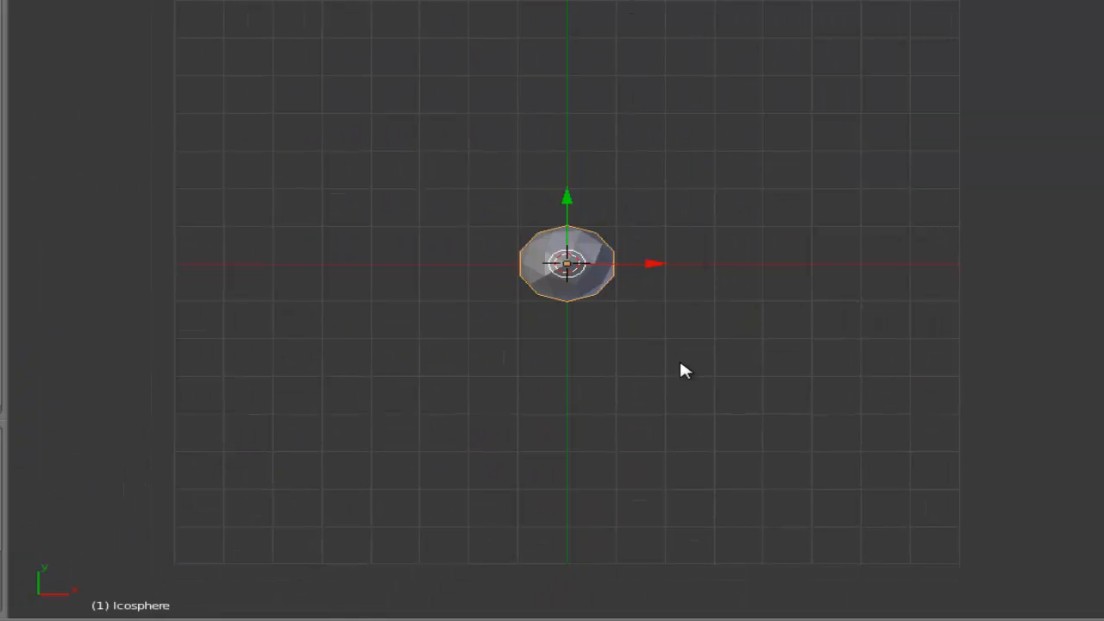
pyautogui.scroll(6, 681, 364)
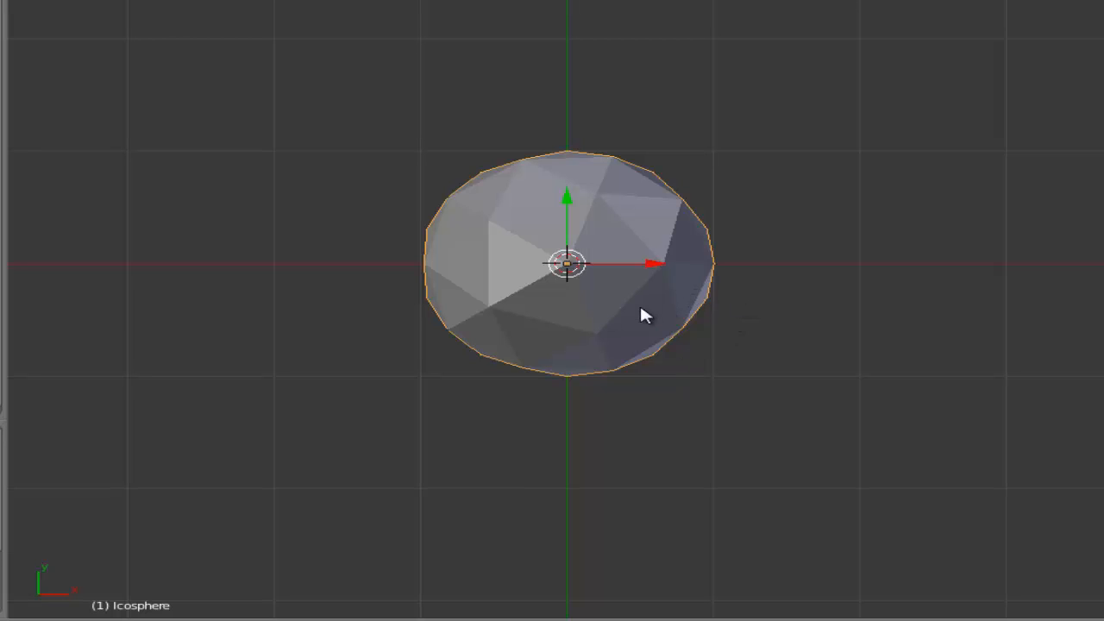
# Add a second icosphere at the 3D cursor and move it about 2.4 grid squares along the positive X axis.
pyautogui.press('a')
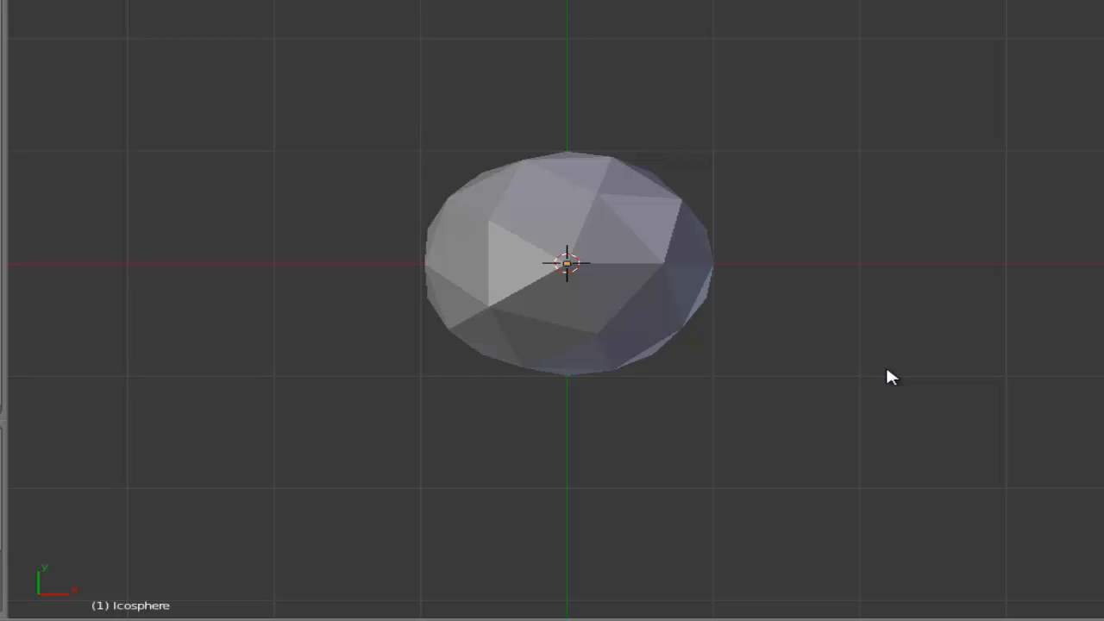
pyautogui.hotkey('shift', 'a')
pyautogui.moveTo(887, 370)
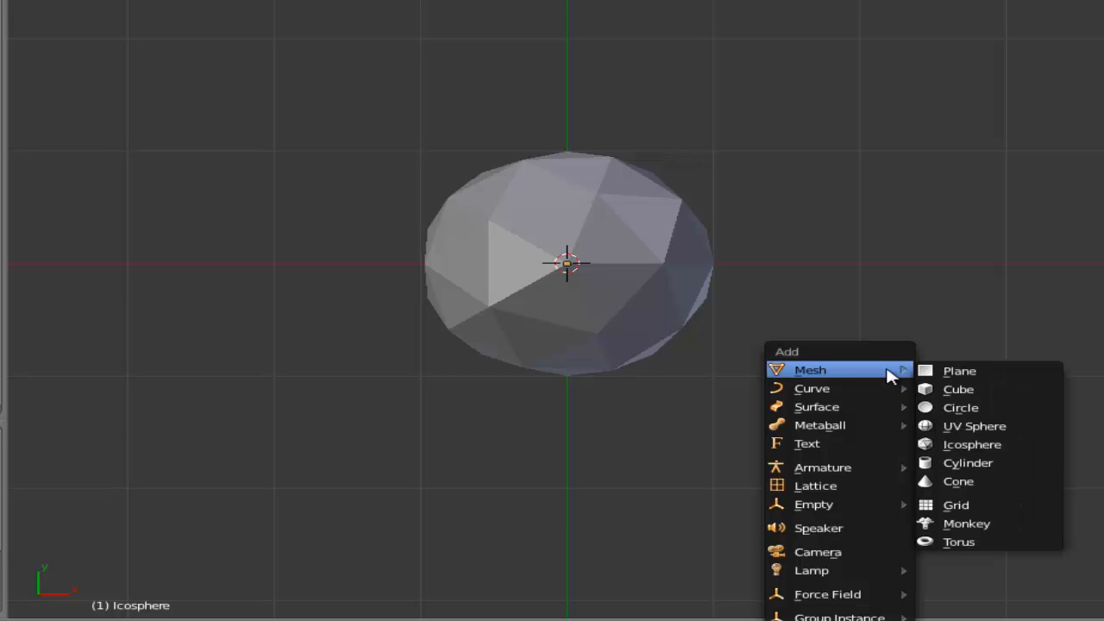
pyautogui.click(973, 444)
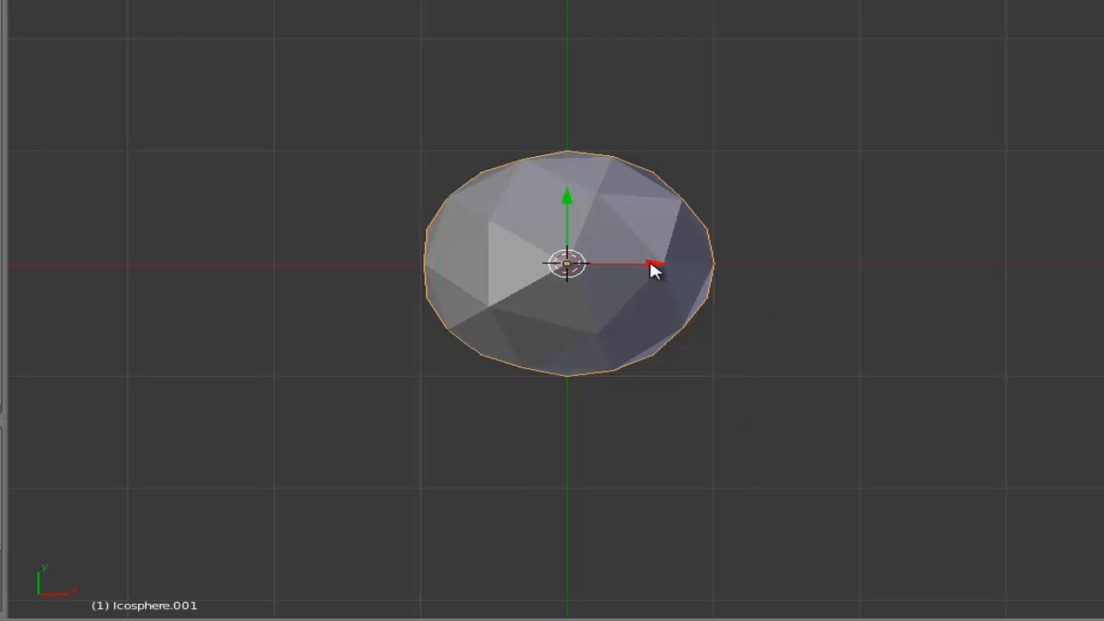
pyautogui.moveTo(653, 270); pyautogui.dragTo(1005, 282)
pyautogui.scroll(-2, 749, 371)
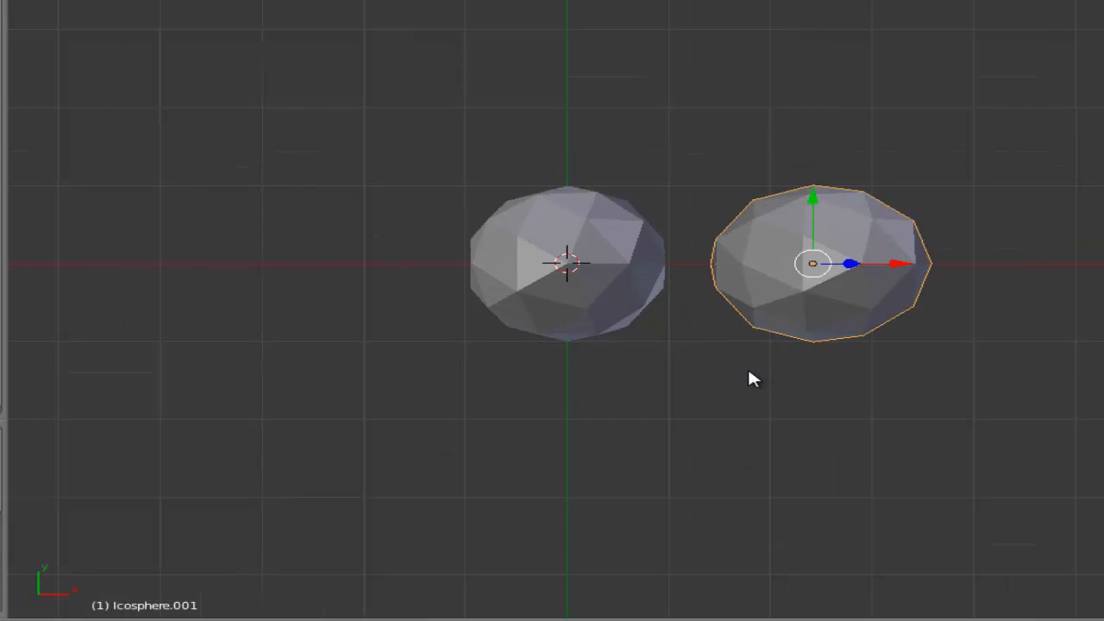
# Move the second icosphere up the Y axis and further along X, about four grid squares from the origin in both directions.
pyautogui.scroll(-1, 749, 374)
pyautogui.scroll(-3, 750, 374)
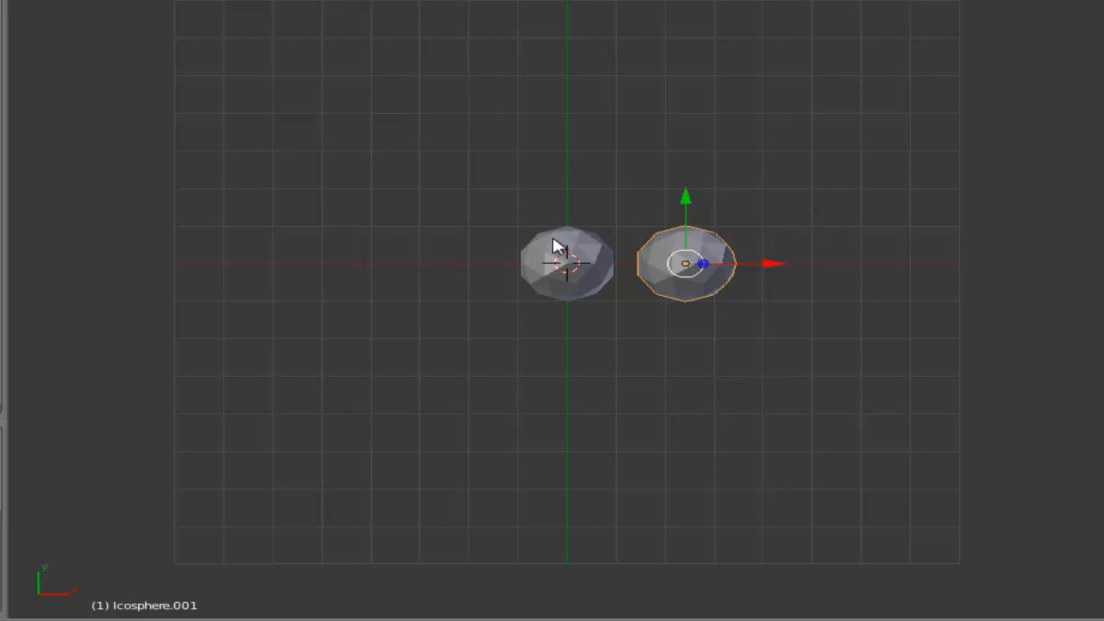
pyautogui.moveTo(690, 197); pyautogui.dragTo(715, 54)
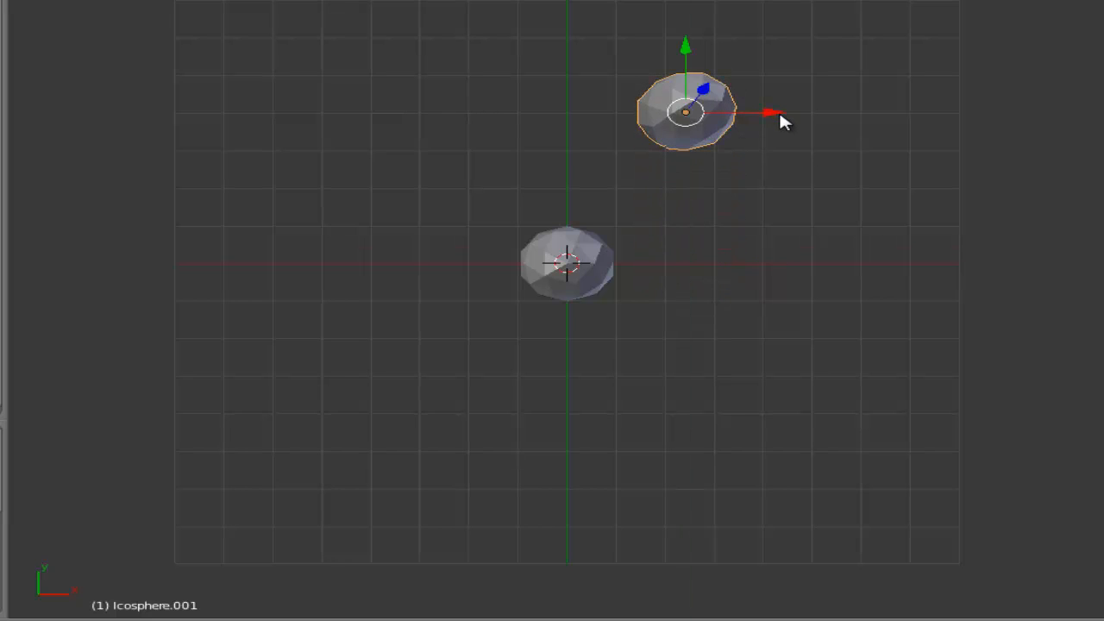
pyautogui.moveTo(780, 115); pyautogui.dragTo(859, 126)
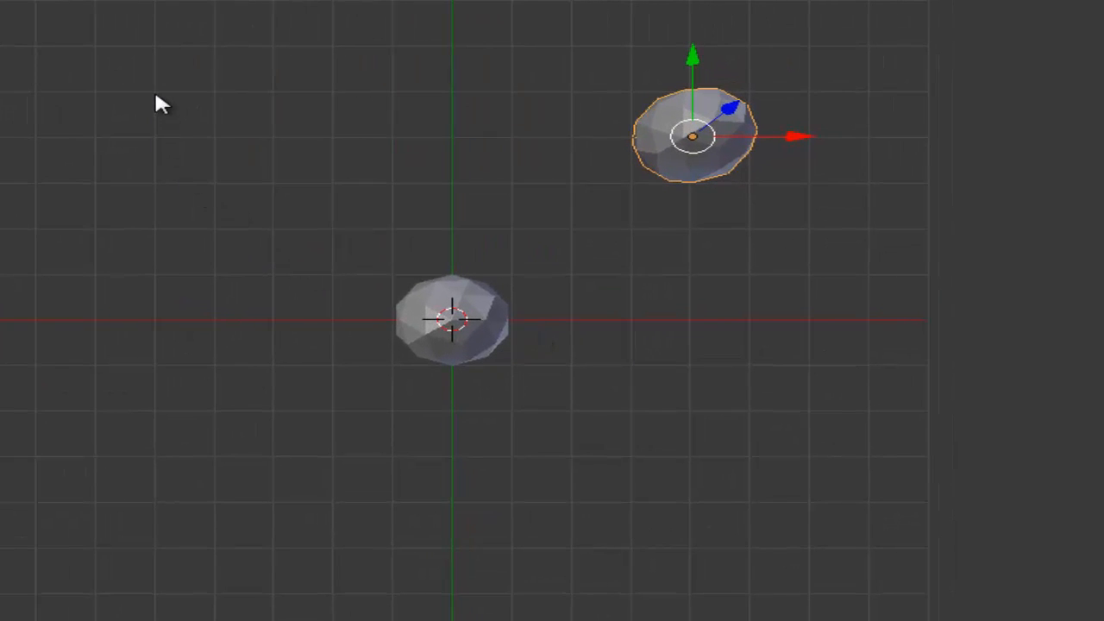
# Place the 3D cursor in the empty upper-left grid area and snap it to the selected second icosphere.
pyautogui.click(155, 90)
pyautogui.hotkey('shift', 's')
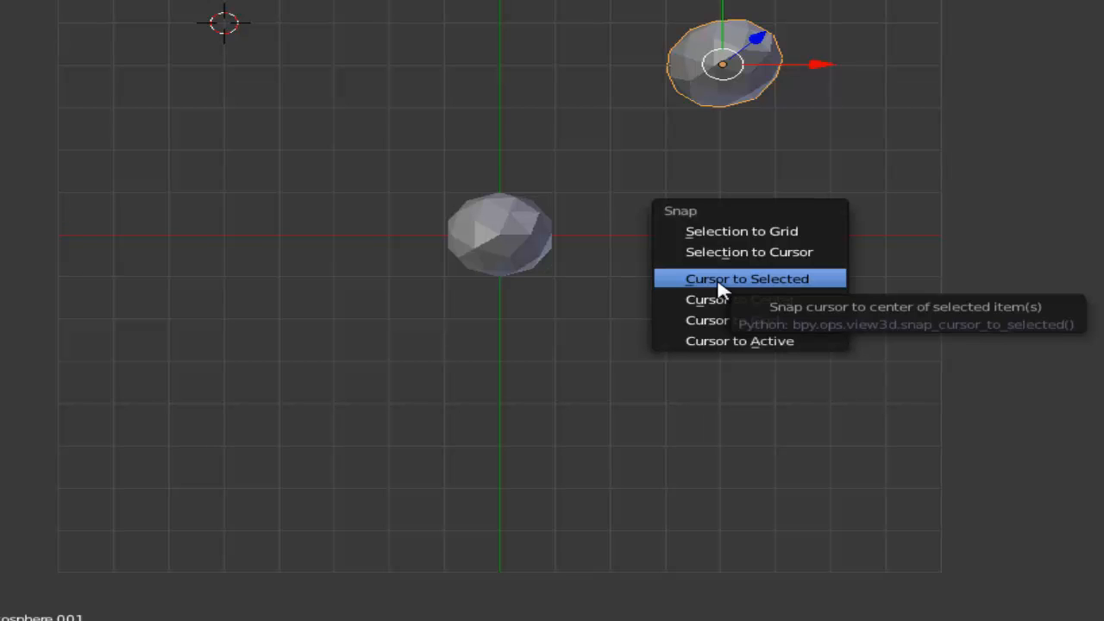
pyautogui.click(721, 281)
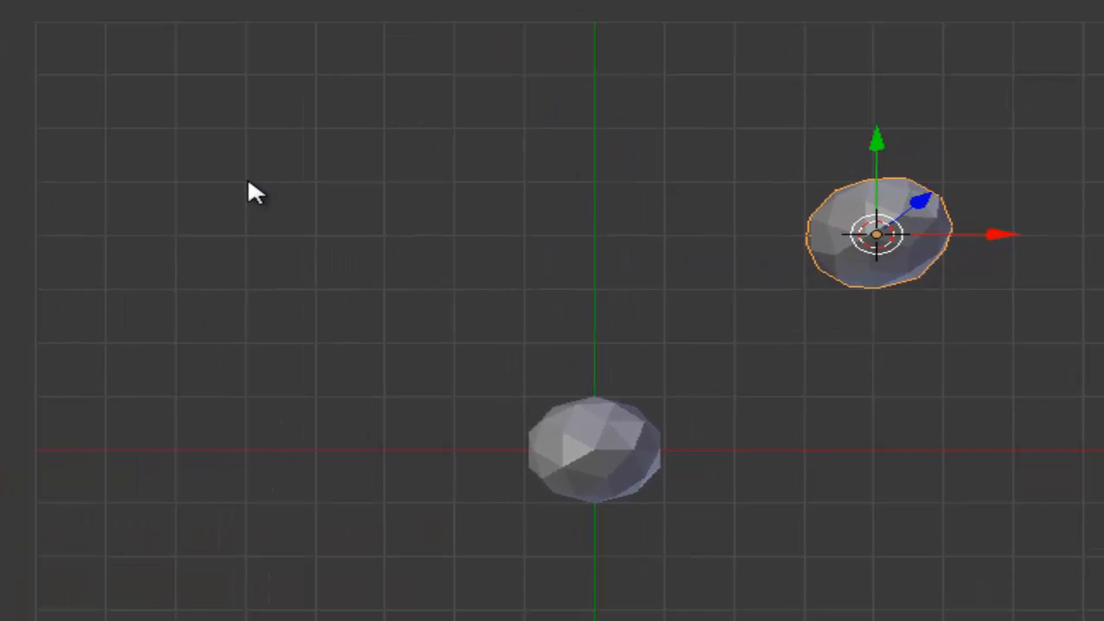
# Reposition the 3D cursor in the empty upper-left area and snap it to the median point of both selected icospheres.
pyautogui.click(247, 181)
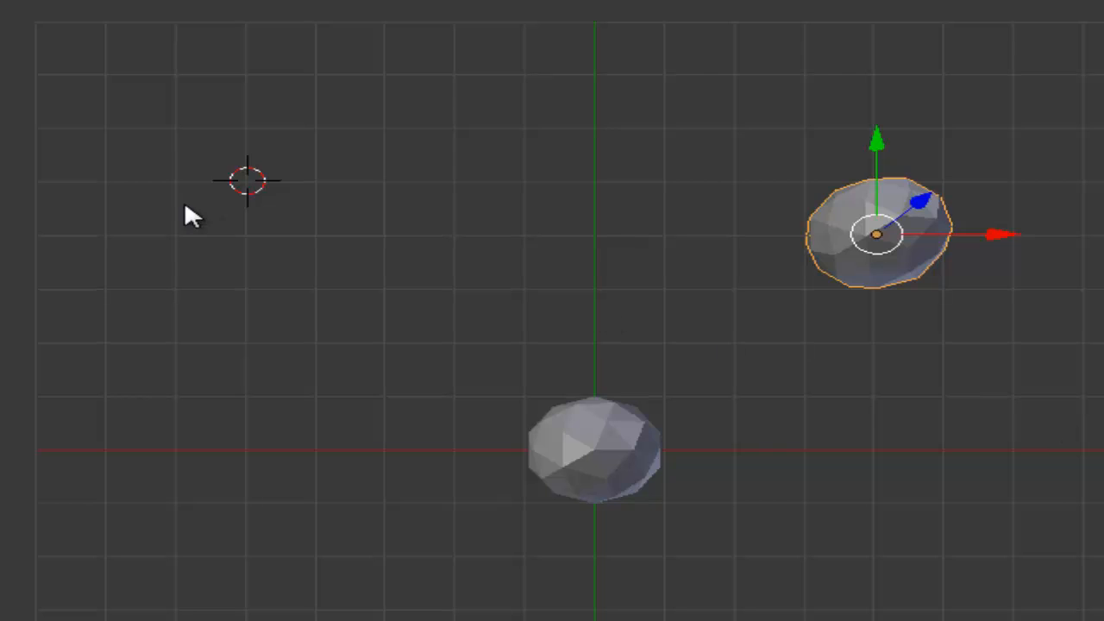
pyautogui.keyDown('shift'); pyautogui.rightClick(621, 472); pyautogui.keyUp('shift')
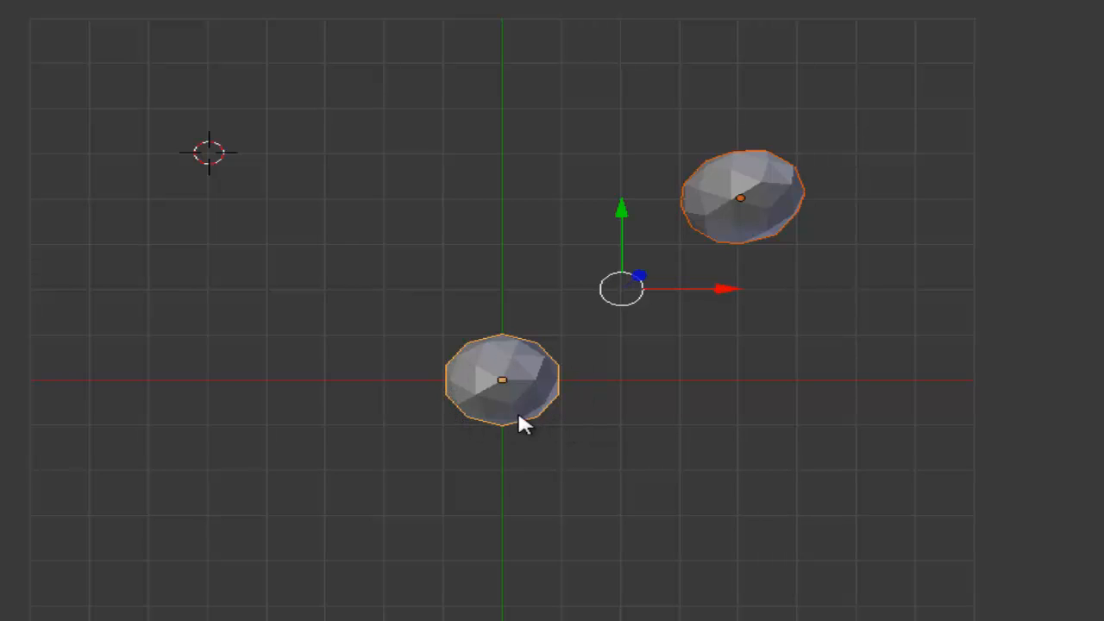
pyautogui.hotkey('shift', 's')
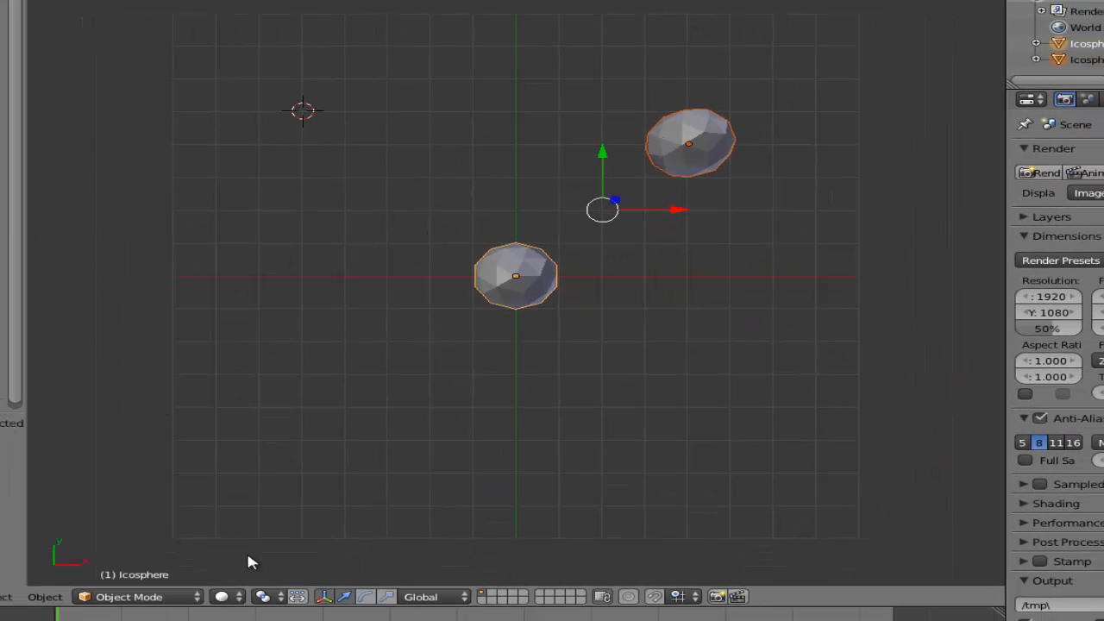
pyautogui.click(284, 600)
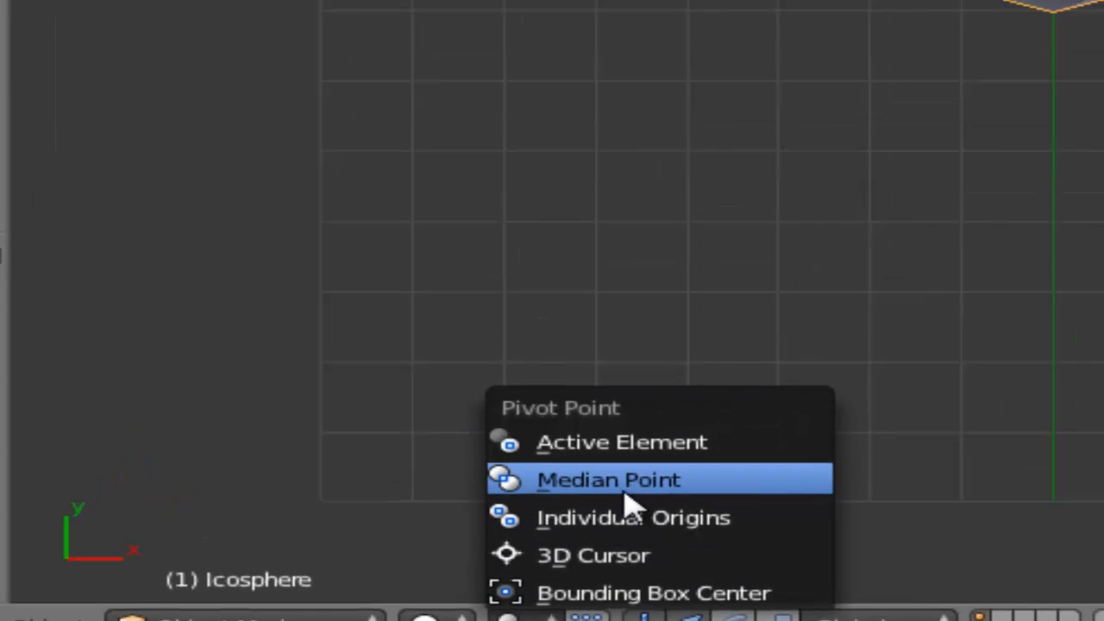
pyautogui.click(716, 409)
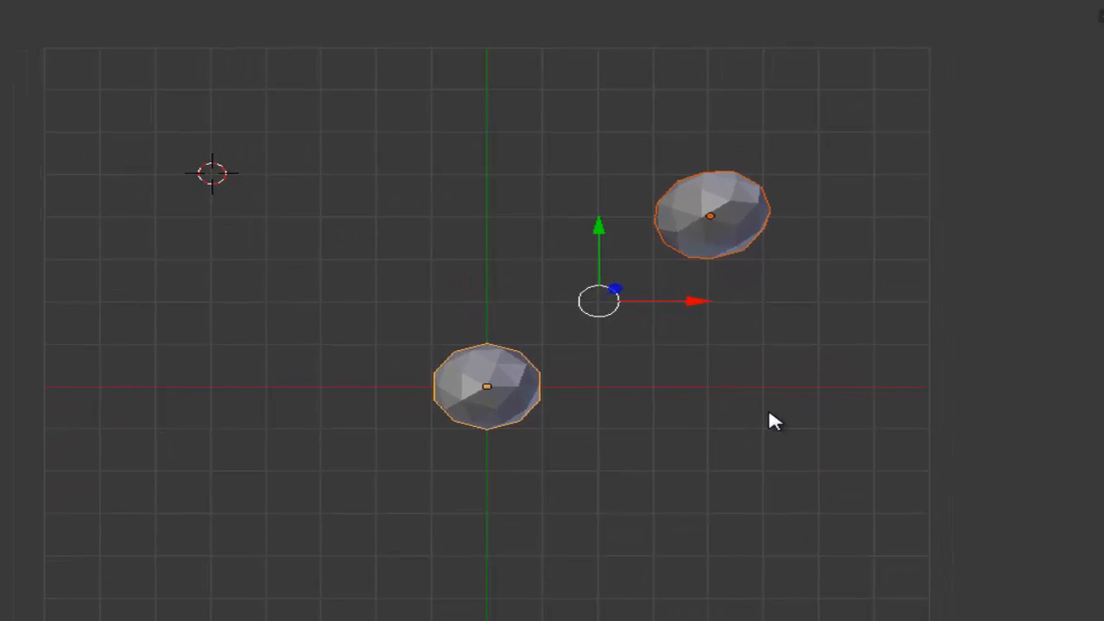
pyautogui.hotkey('shift', 's')
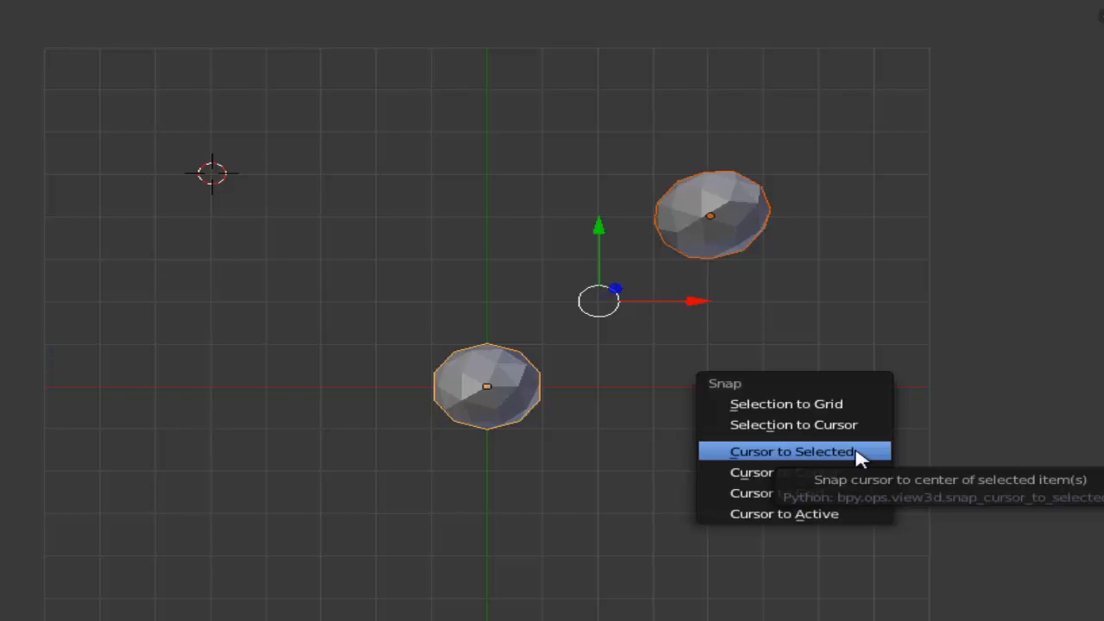
pyautogui.click(781, 452)
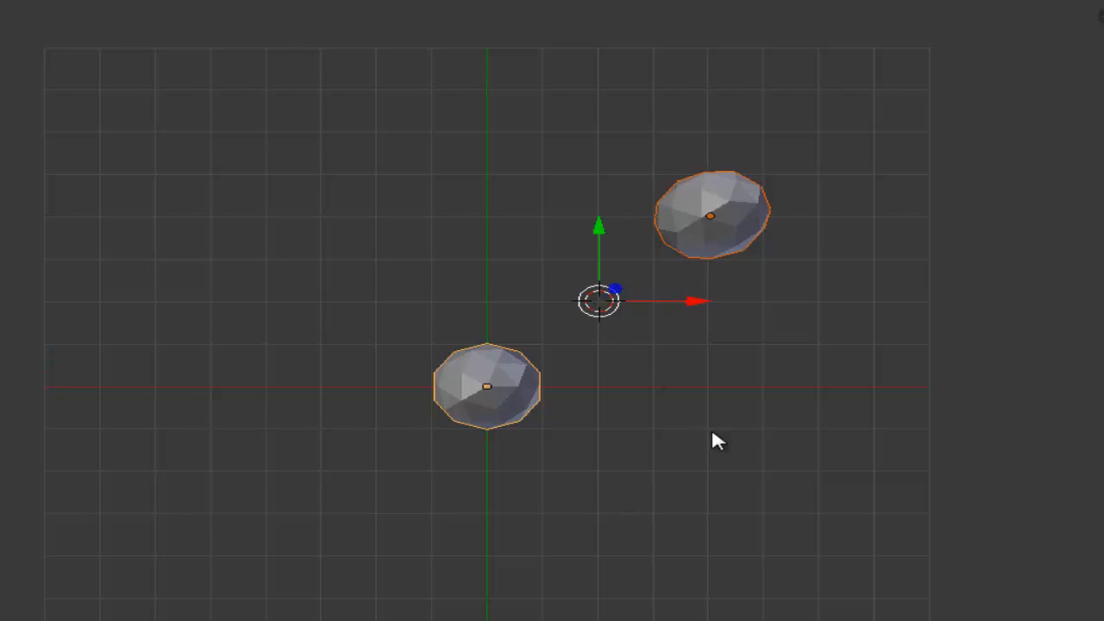
# Move the 3D cursor back to the empty upper-left area and snap it to the active icosphere at the origin.
pyautogui.click(215, 174)
pyautogui.hotkey('shift', 's')
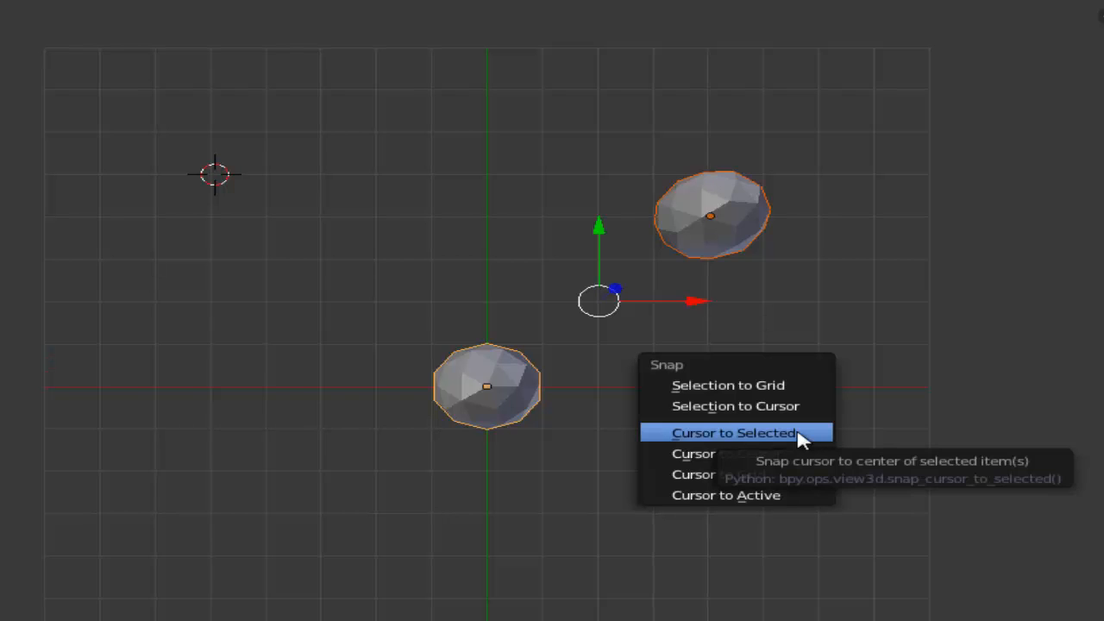
pyautogui.click(760, 508)
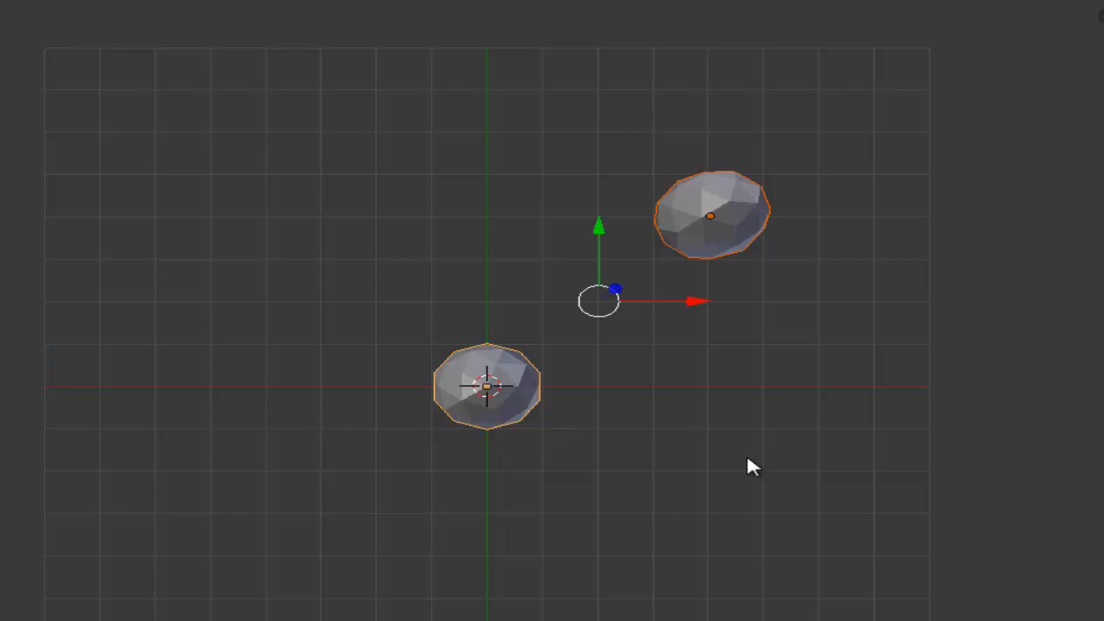
# Place the 3D cursor in the upper-left area, move the first icosphere about 5.4 squares down Y, and snap the cursor to the centre.
pyautogui.hotkey('shift', 's')
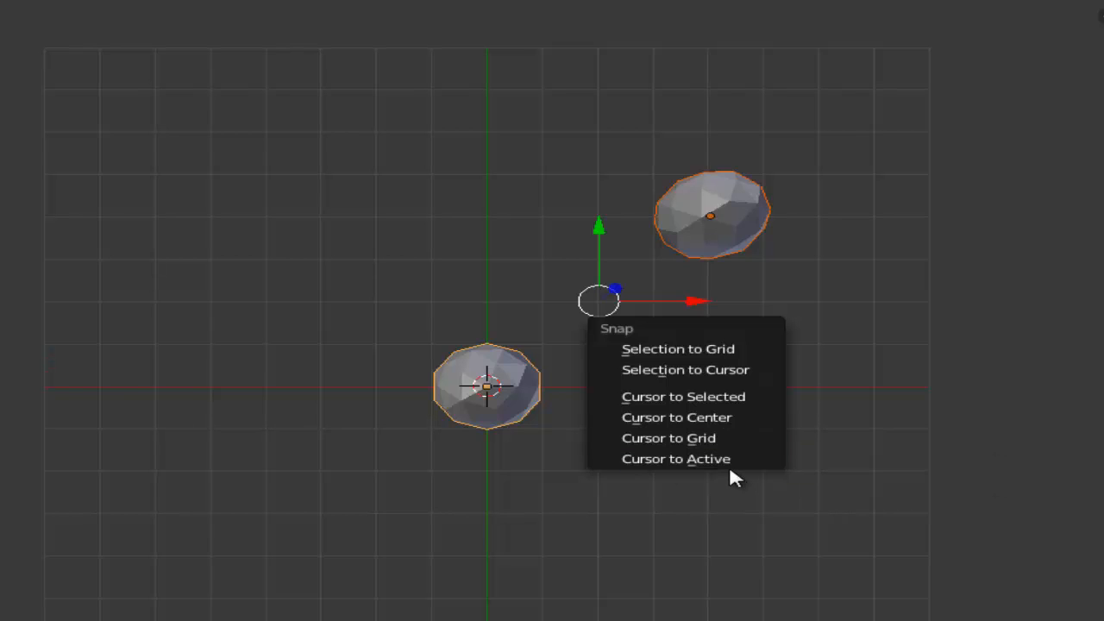
pyautogui.click(208, 216)
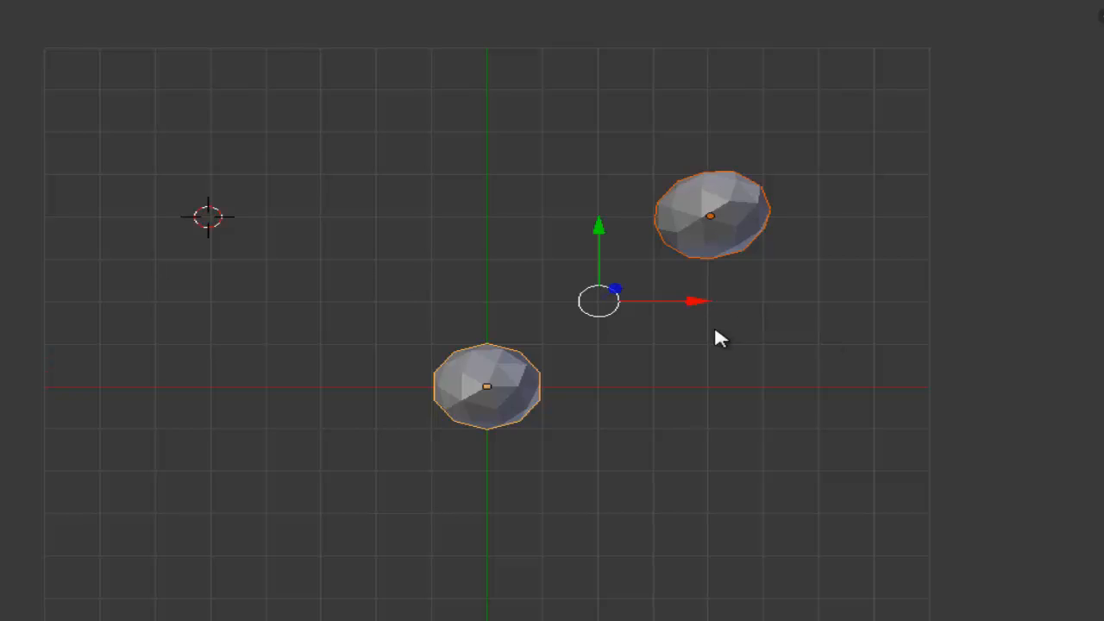
pyautogui.moveTo(486, 312); pyautogui.dragTo(489, 540)
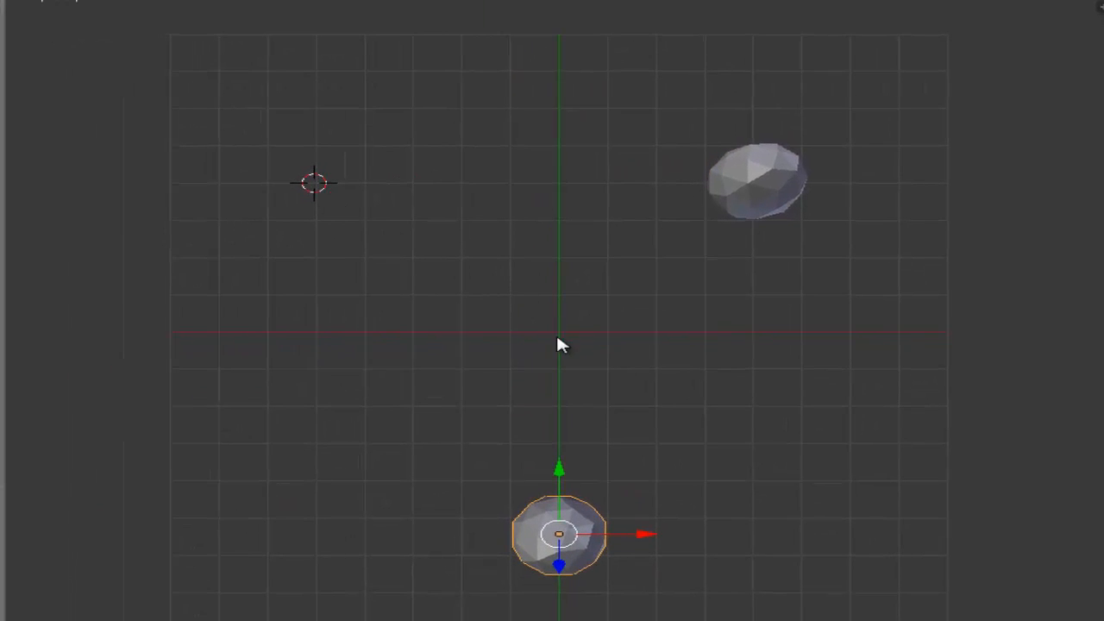
pyautogui.hotkey('shift', 's')
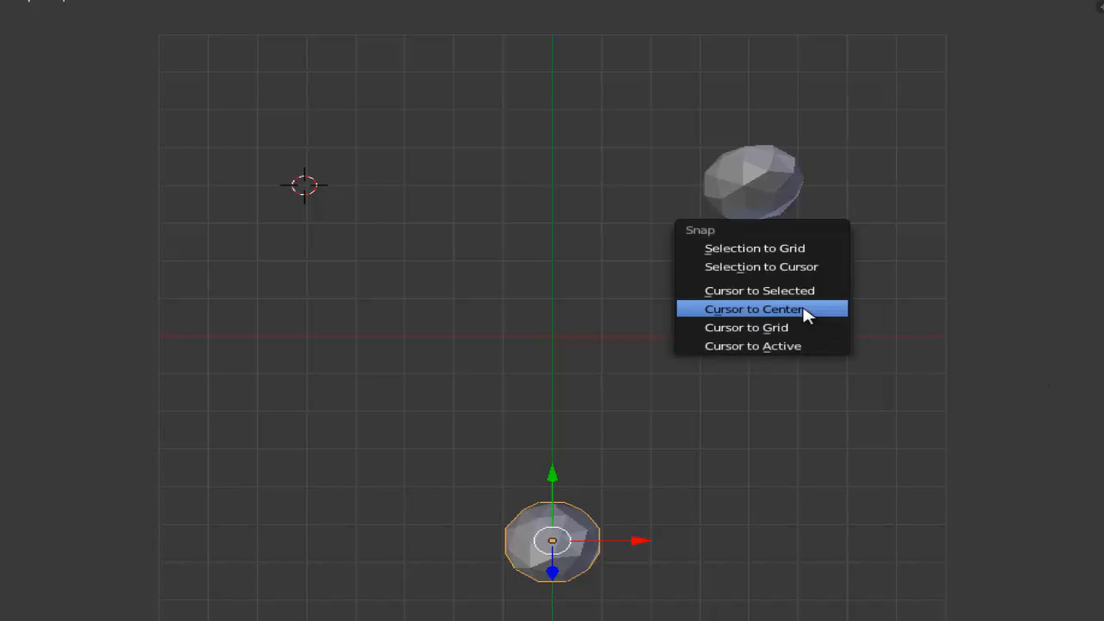
pyautogui.click(804, 311)
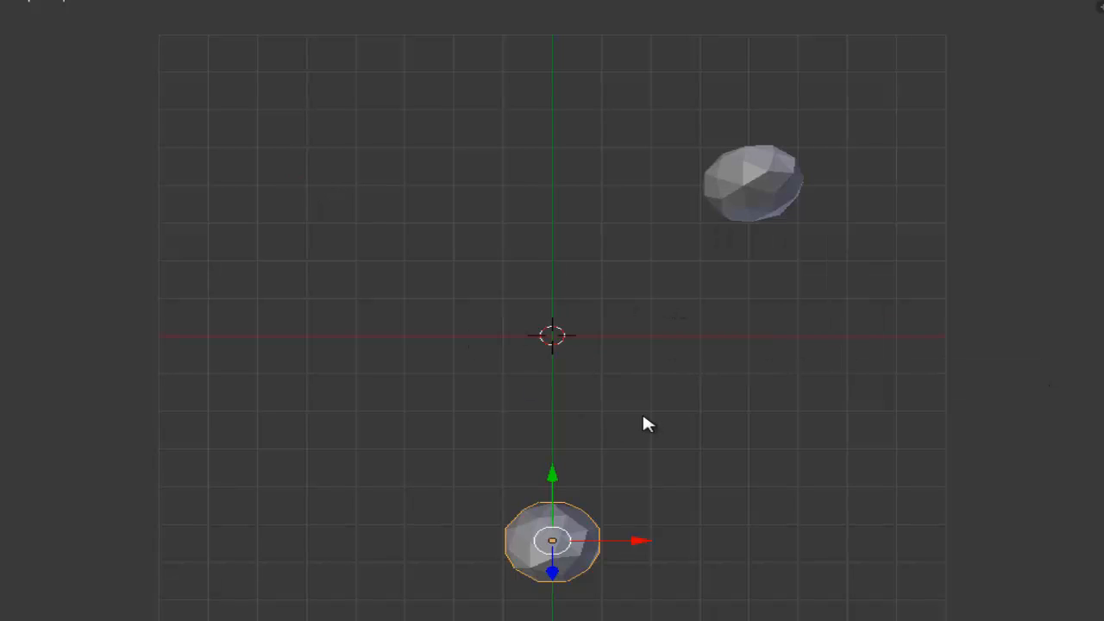
# Try snapping only the upper-right icosphere to the 3D cursor at the scene centre, and undo that snap.
pyautogui.rightClick(758, 170)
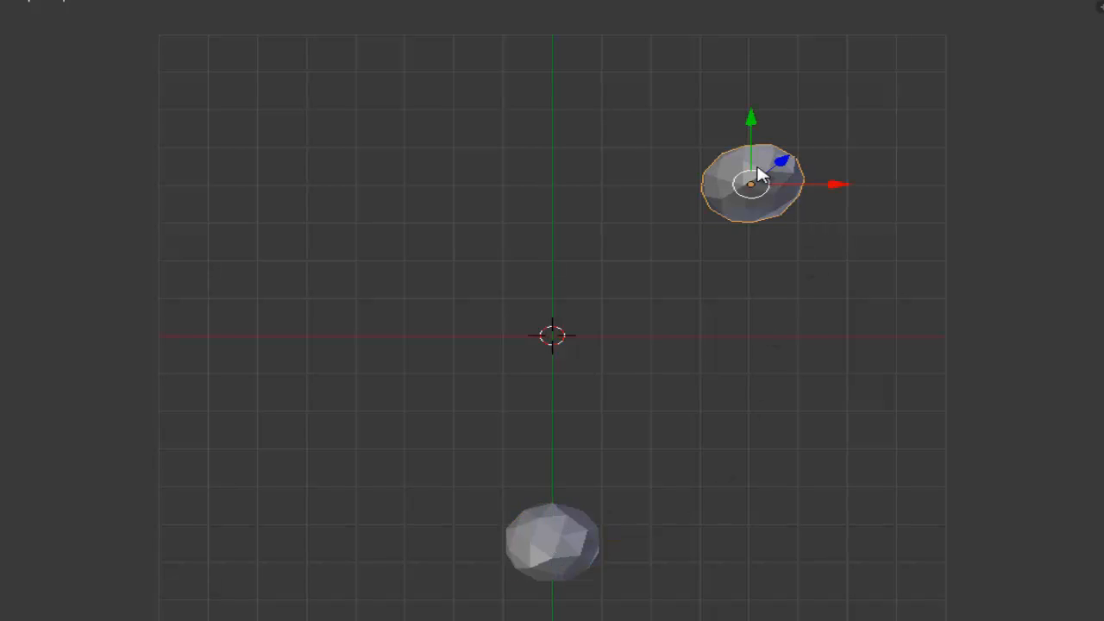
pyautogui.rightClick(562, 557)
pyautogui.rightClick(786, 183)
pyautogui.hotkey('shift', 's')
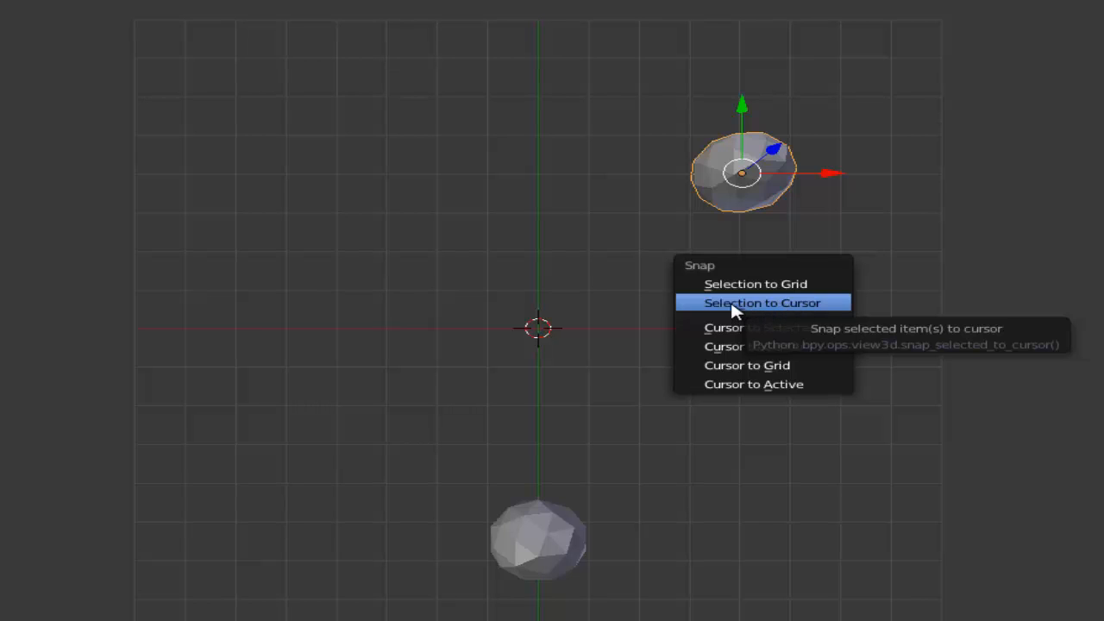
pyautogui.click(786, 307)
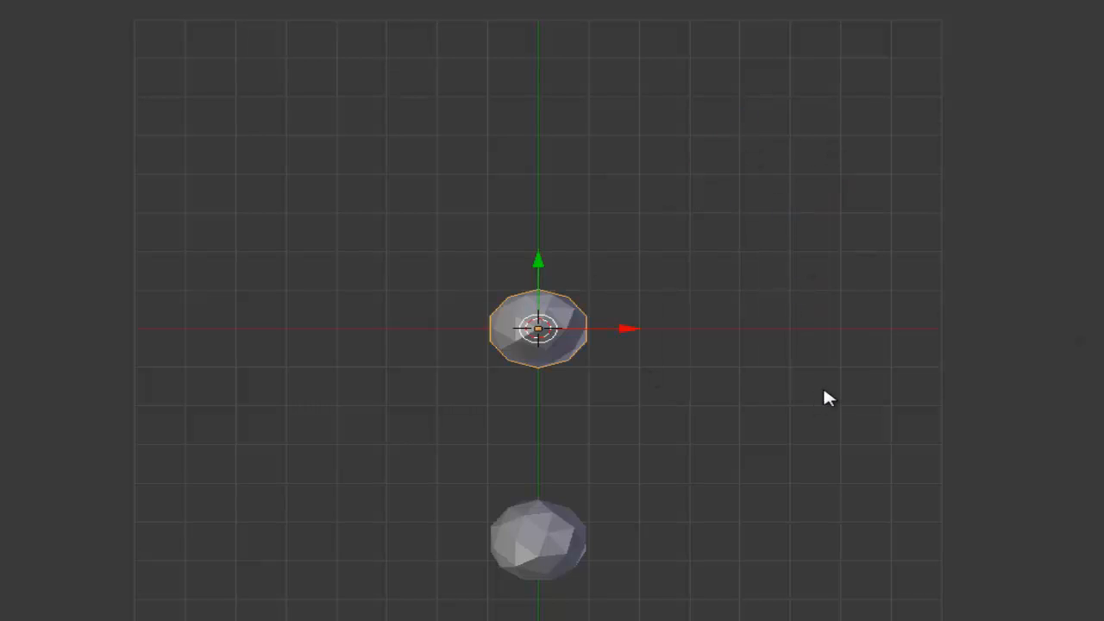
pyautogui.hotkey('ctrl', 'z')
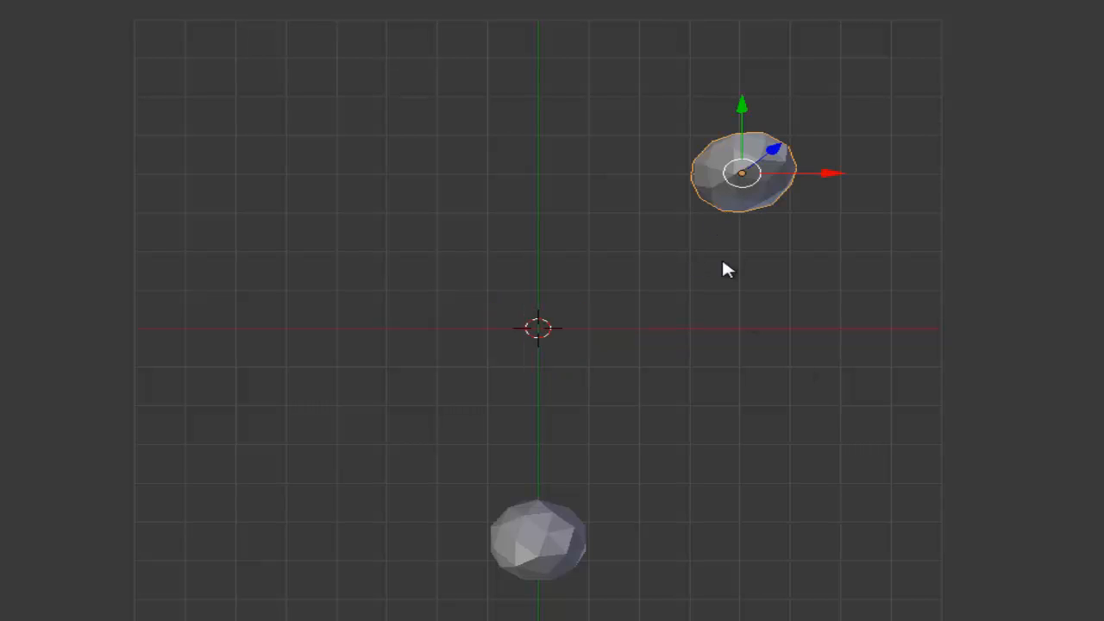
# Add the lower icosphere to the selection and snap both icospheres to the 3D cursor.
pyautogui.keyDown('shift'); pyautogui.rightClick(548, 542); pyautogui.keyUp('shift')
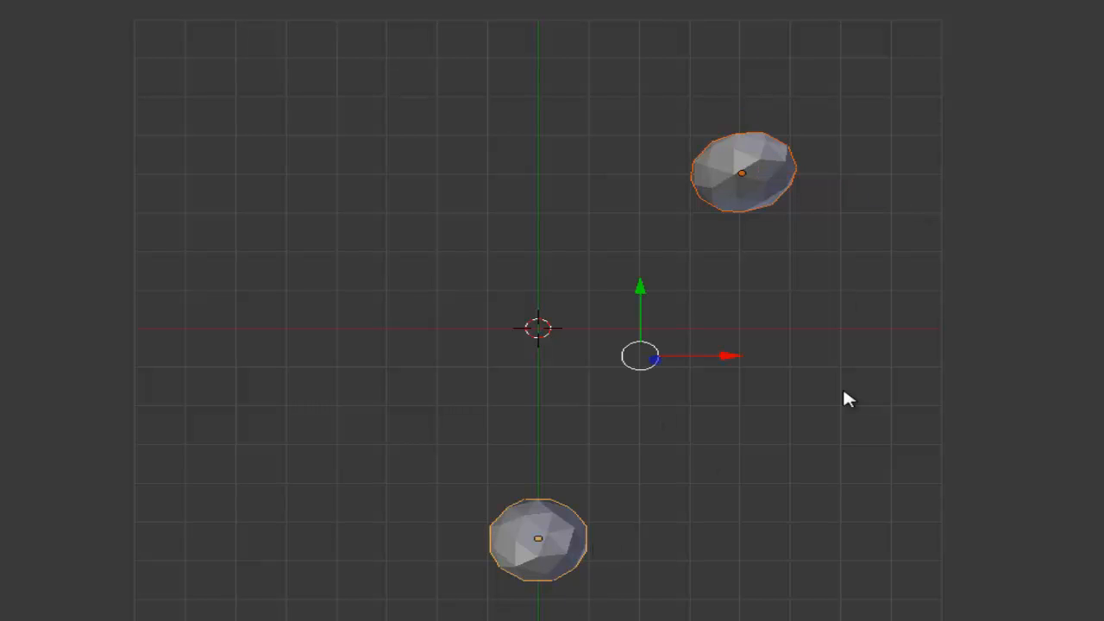
pyautogui.hotkey('shift', 's')
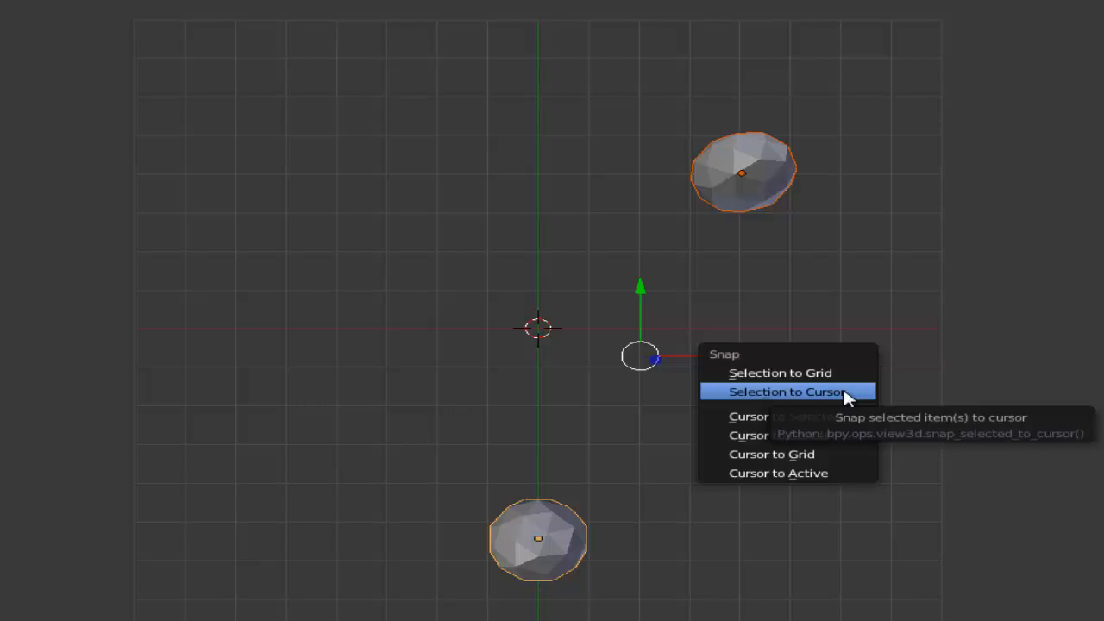
pyautogui.click(844, 394)
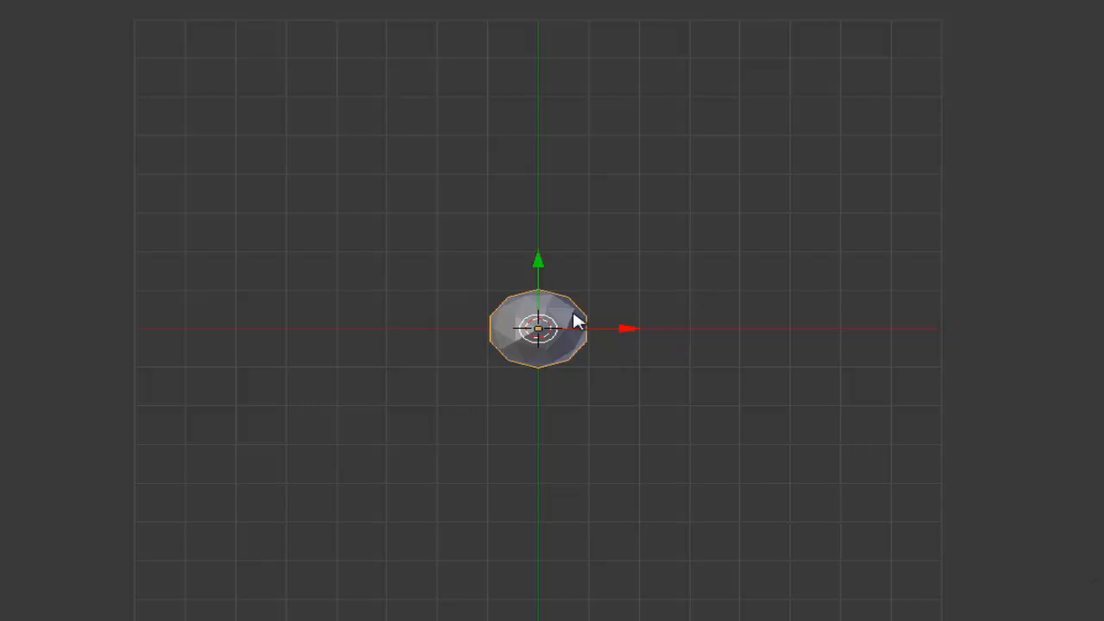
# Separate the overlapping icospheres by moving one up the Y axis and the other 4.087 units along the X axis.
pyautogui.hotkey('shift', 'd')
pyautogui.press('y')
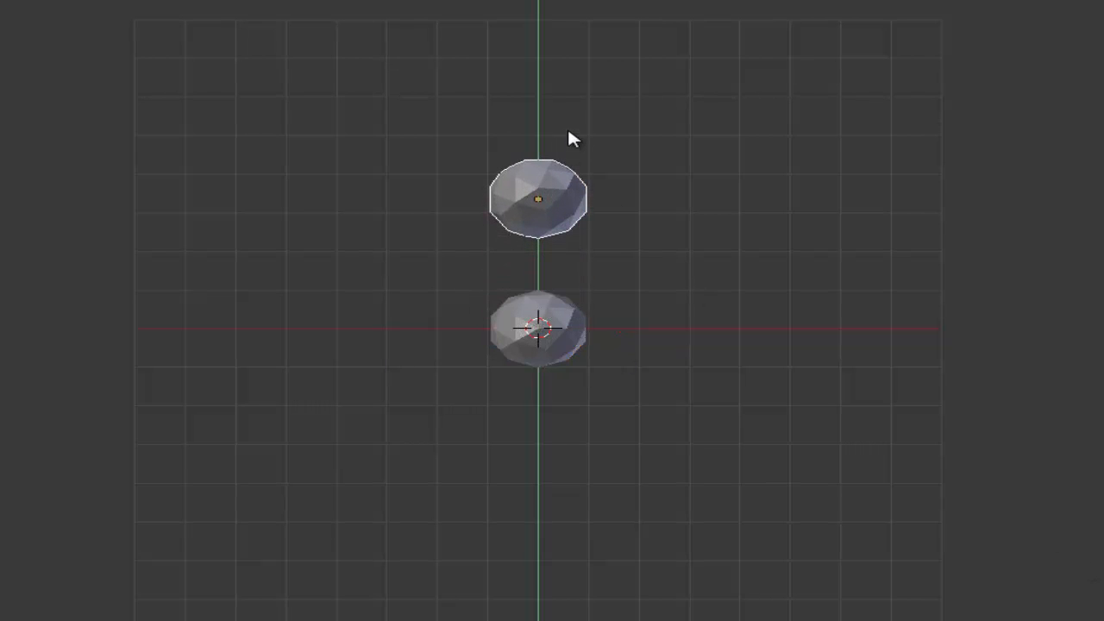
pyautogui.click(569, 133)
pyautogui.rightClick(574, 321)
pyautogui.moveTo(631, 328); pyautogui.dragTo(838, 328)
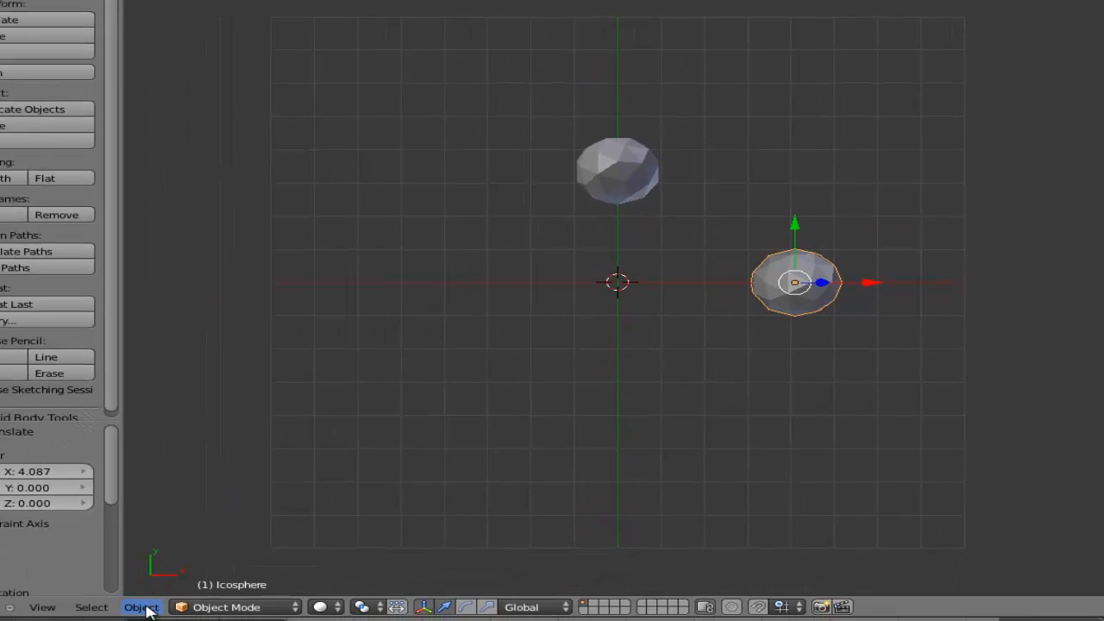
pyautogui.click(143, 608)
pyautogui.moveTo(226, 472)
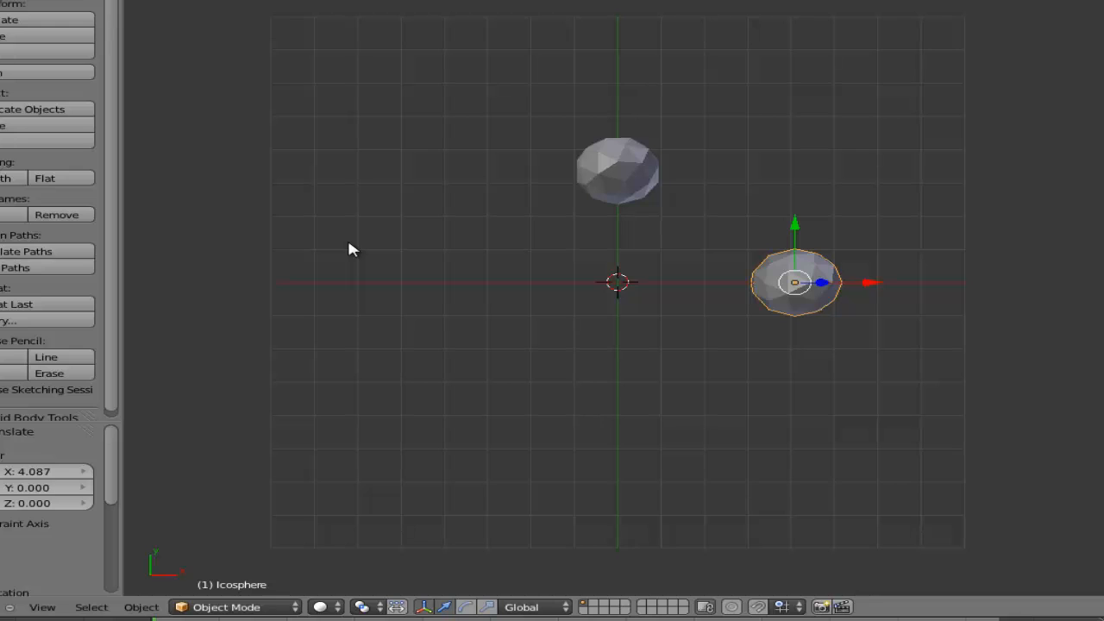
pyautogui.hotkey('shift', 's')
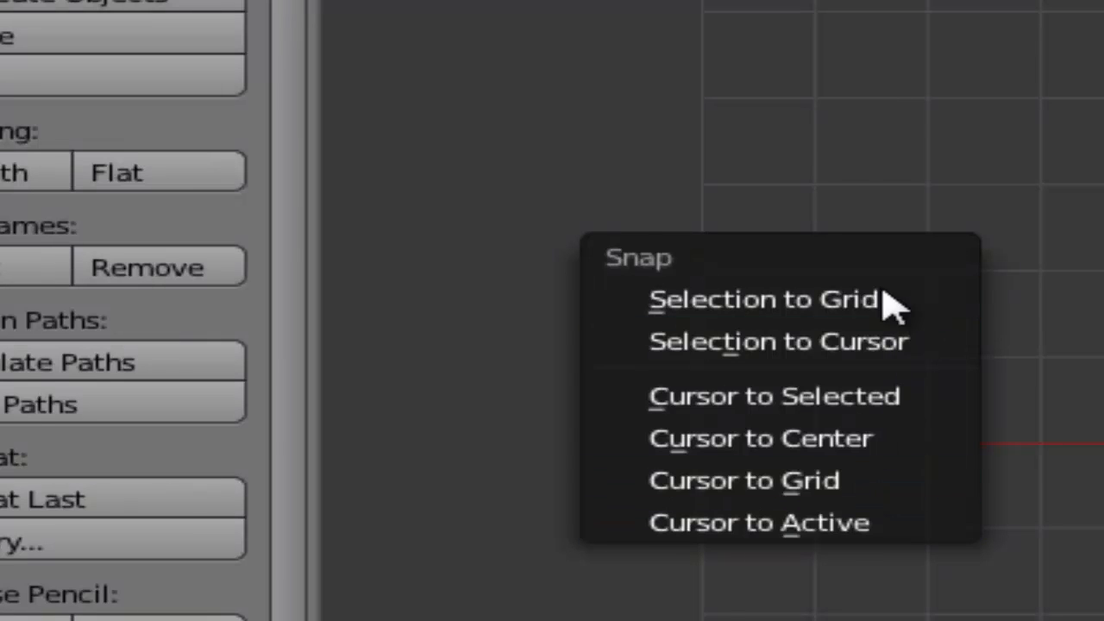
pyautogui.click(862, 312)
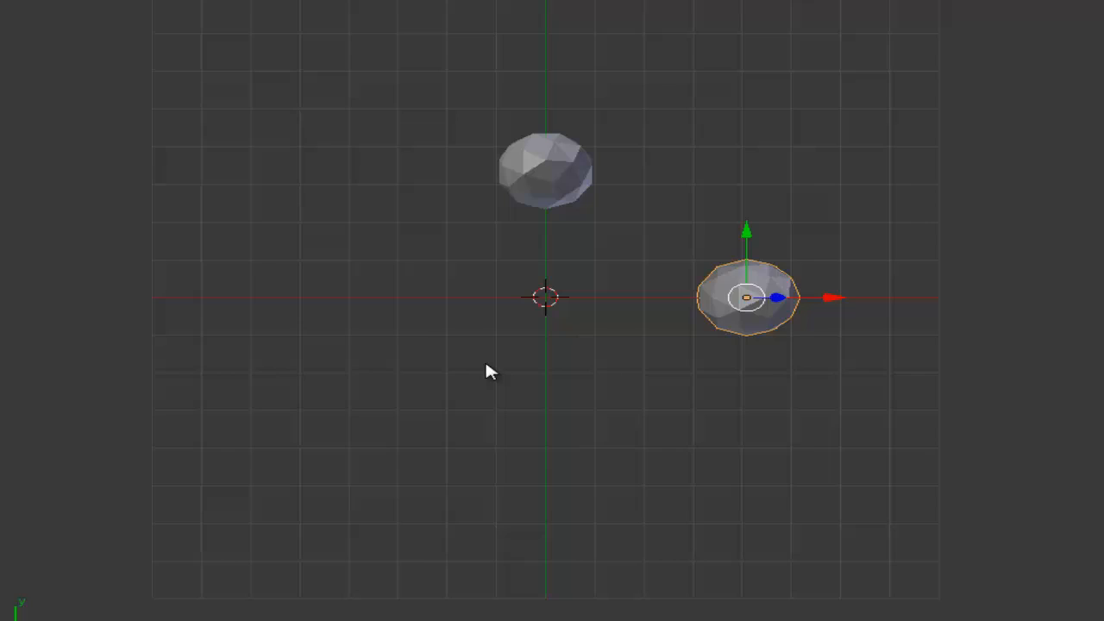
# Place the 3D cursor about 2.2 squares along negative X and 1.2 up Y from the centre, and snap it to the grid.
pyautogui.scroll(5, 486, 366)
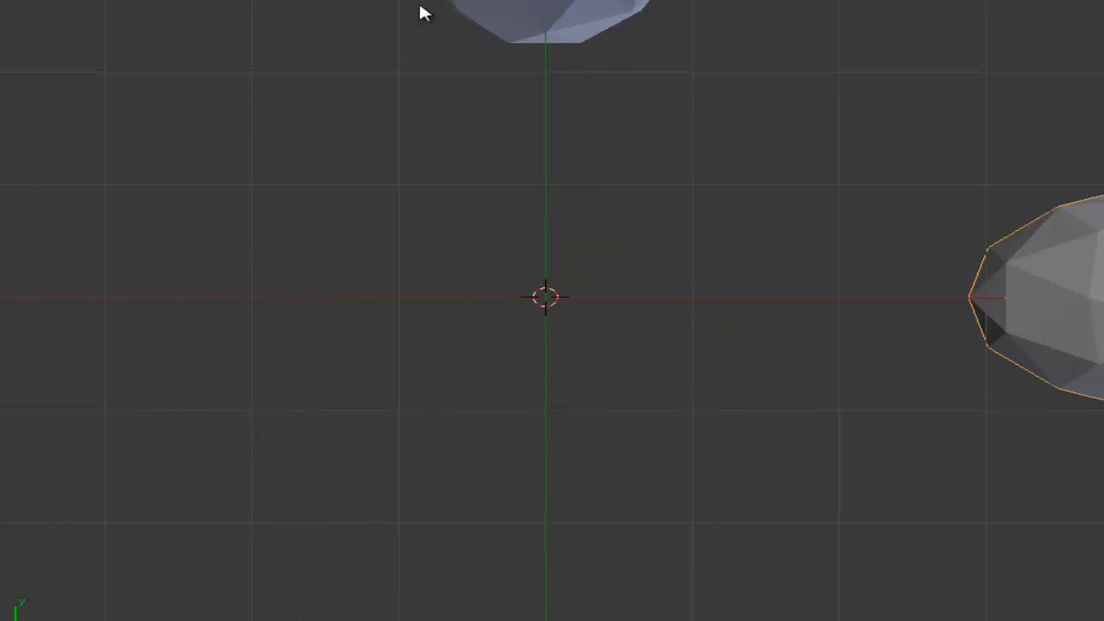
pyautogui.click(228, 164)
pyautogui.hotkey('shift', 's')
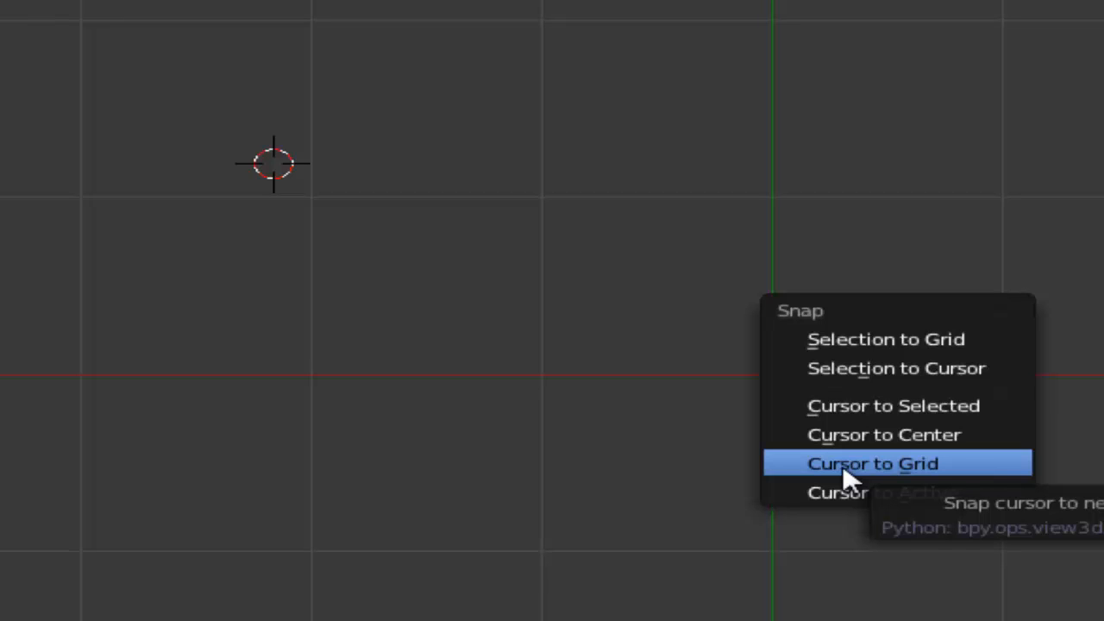
pyautogui.click(844, 470)
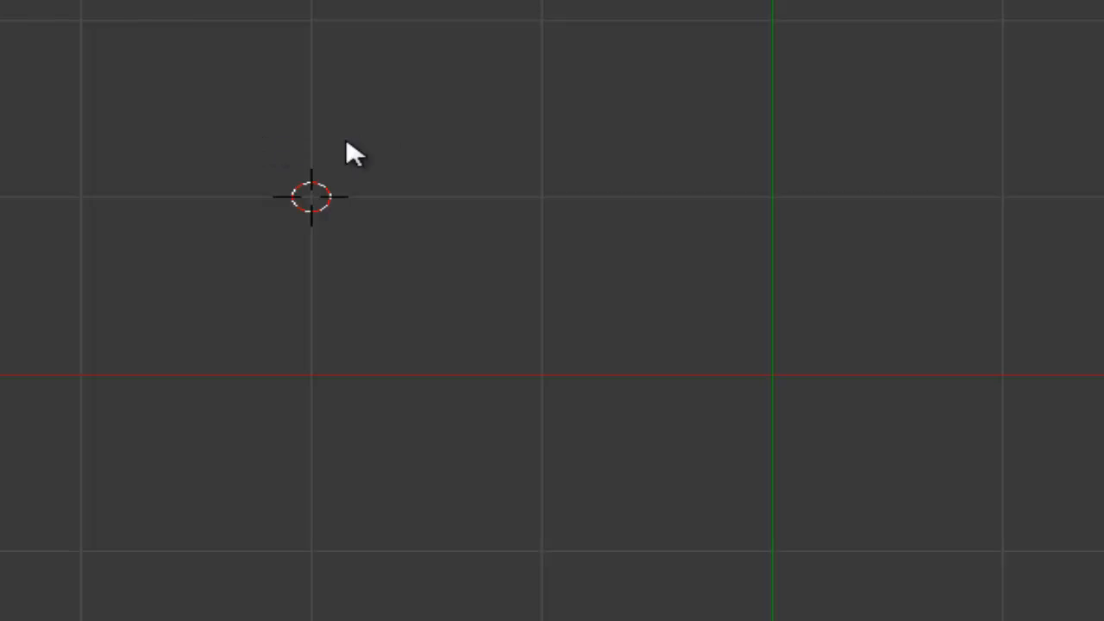
# Move the 3D cursor to about 1.7 squares along negative X and 1.3 up Y, and snap it to the grid.
pyautogui.click(388, 148)
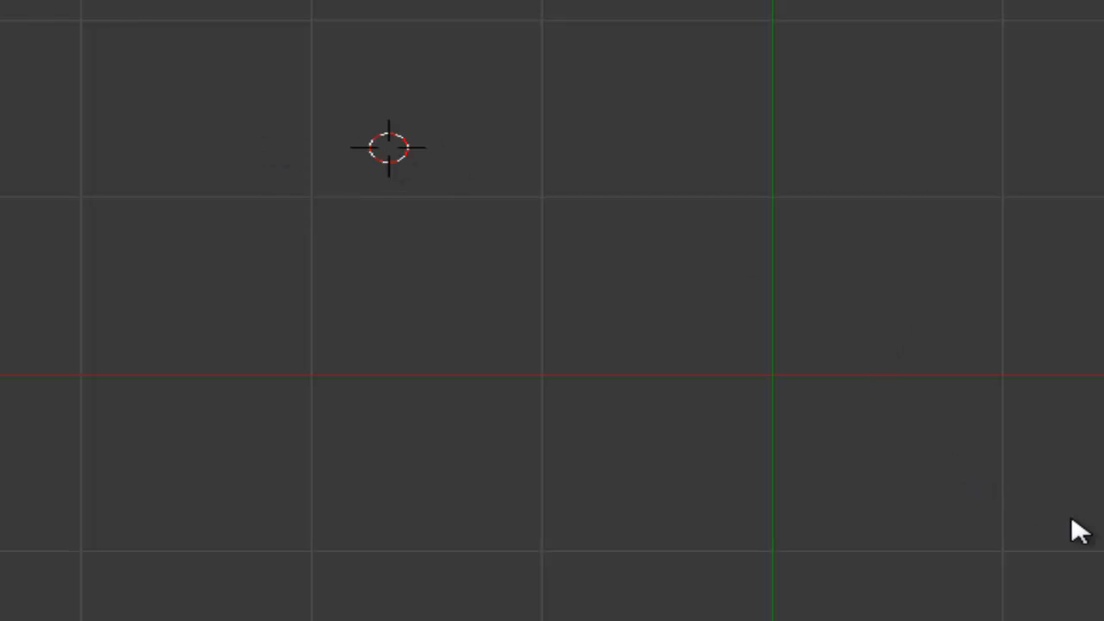
pyautogui.hotkey('shift', 's')
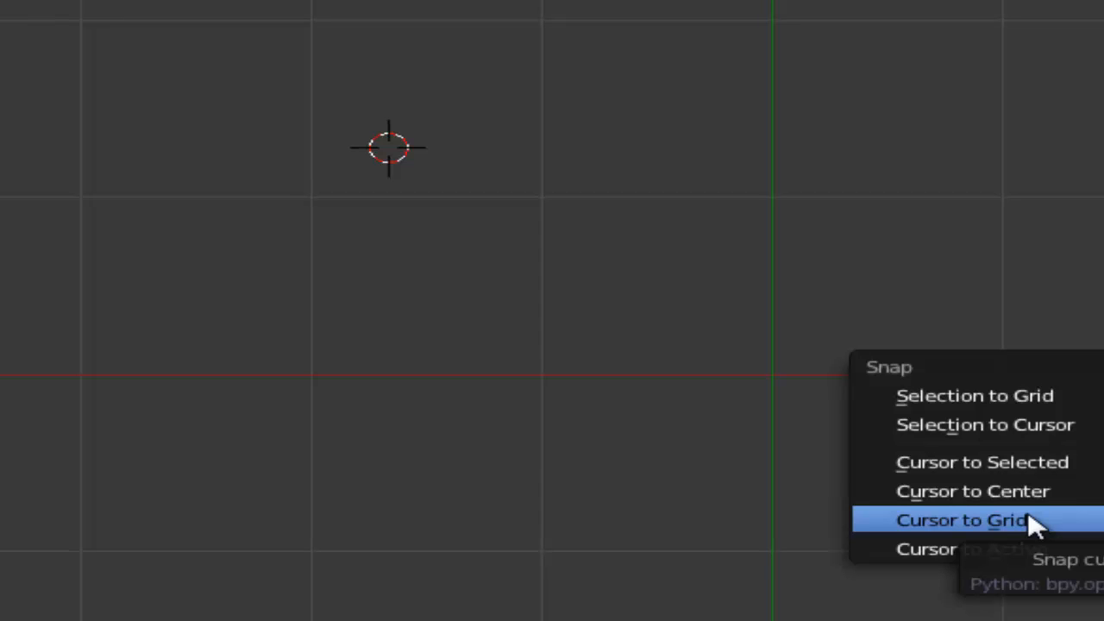
pyautogui.click(1032, 522)
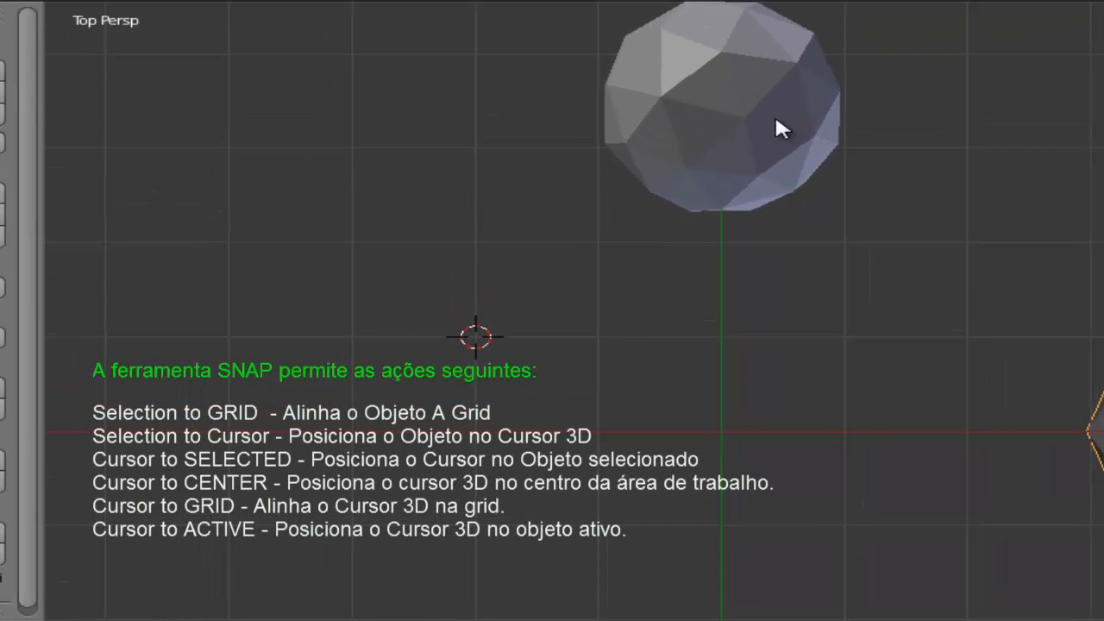
# Select the icosphere on the Y axis and scale it down to about 0.3 of its size.
pyautogui.rightClick(775, 120)
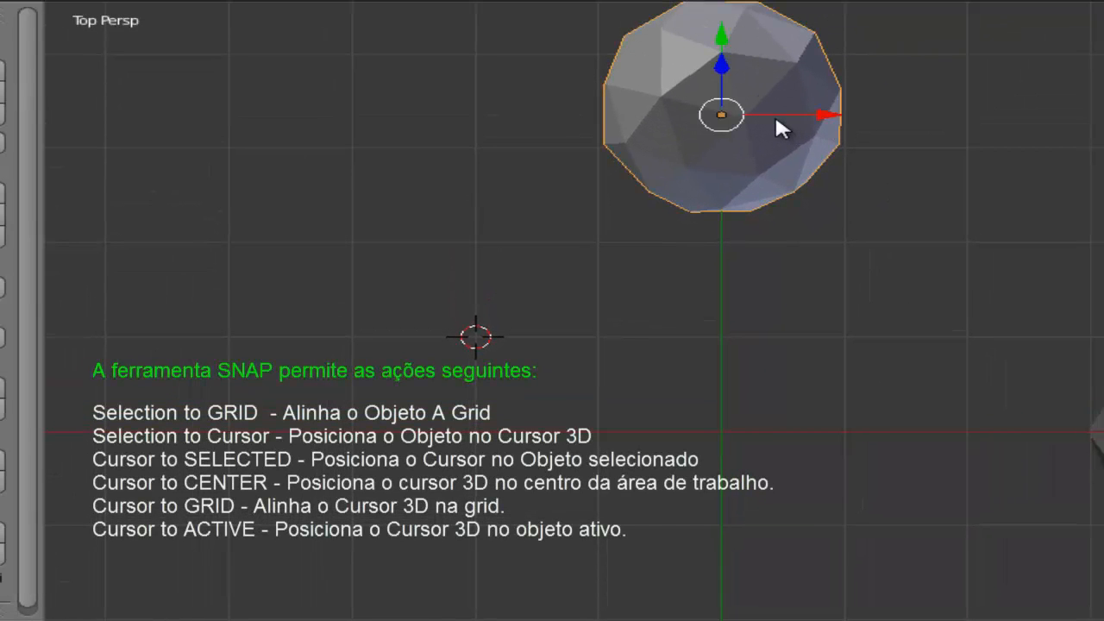
pyautogui.press('s')
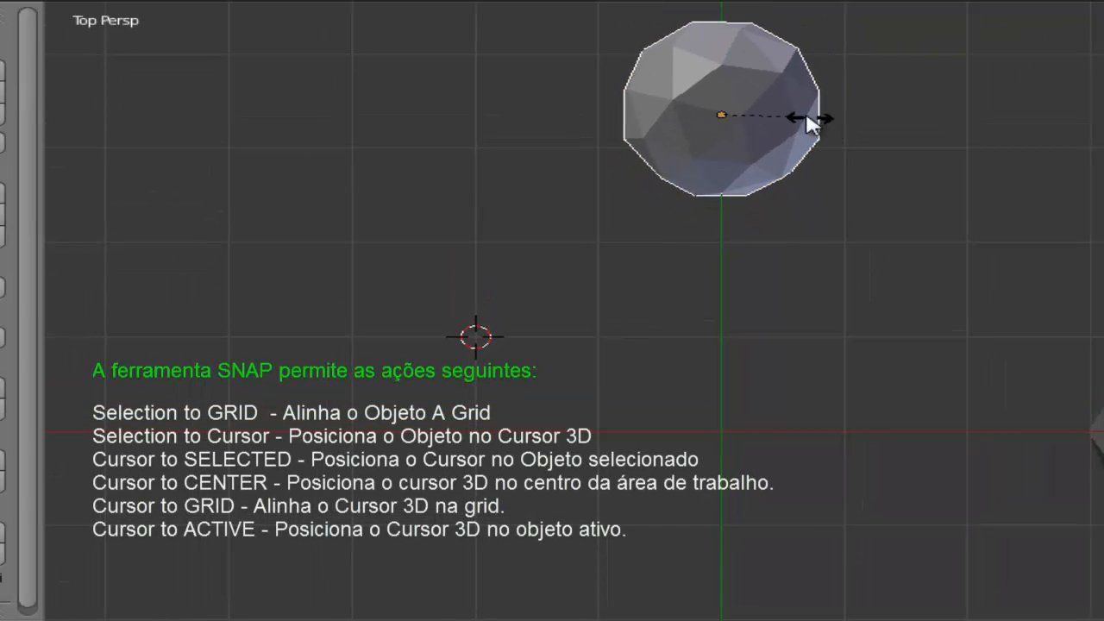
pyautogui.click(752, 112)
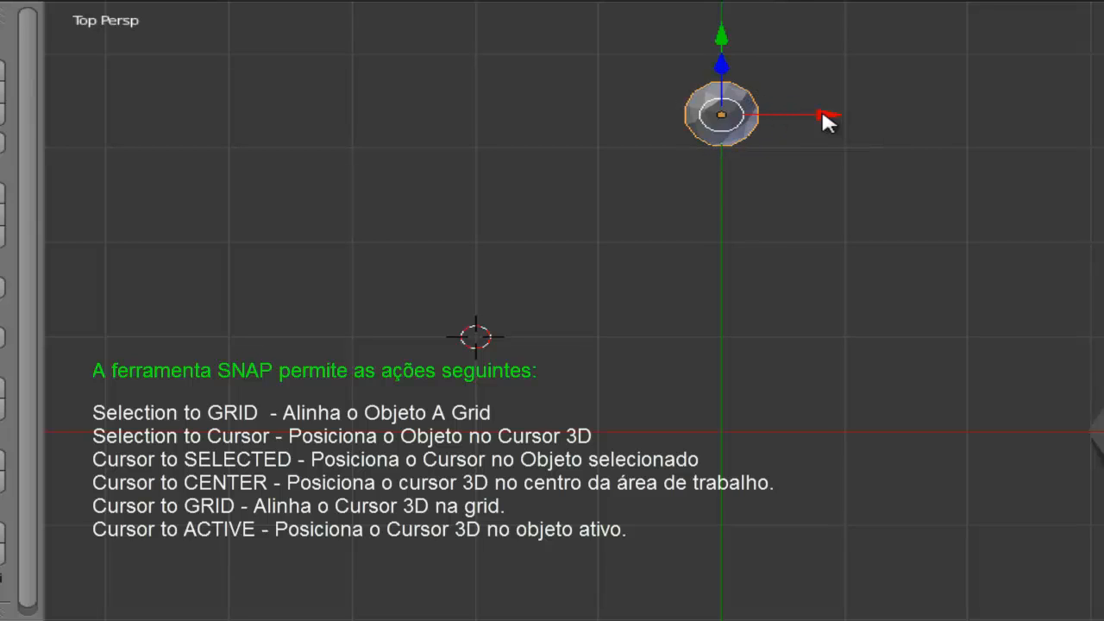
# Move the small icosphere about half a square along positive X and snap the selection to the grid.
pyautogui.moveTo(822, 112); pyautogui.dragTo(890, 113)
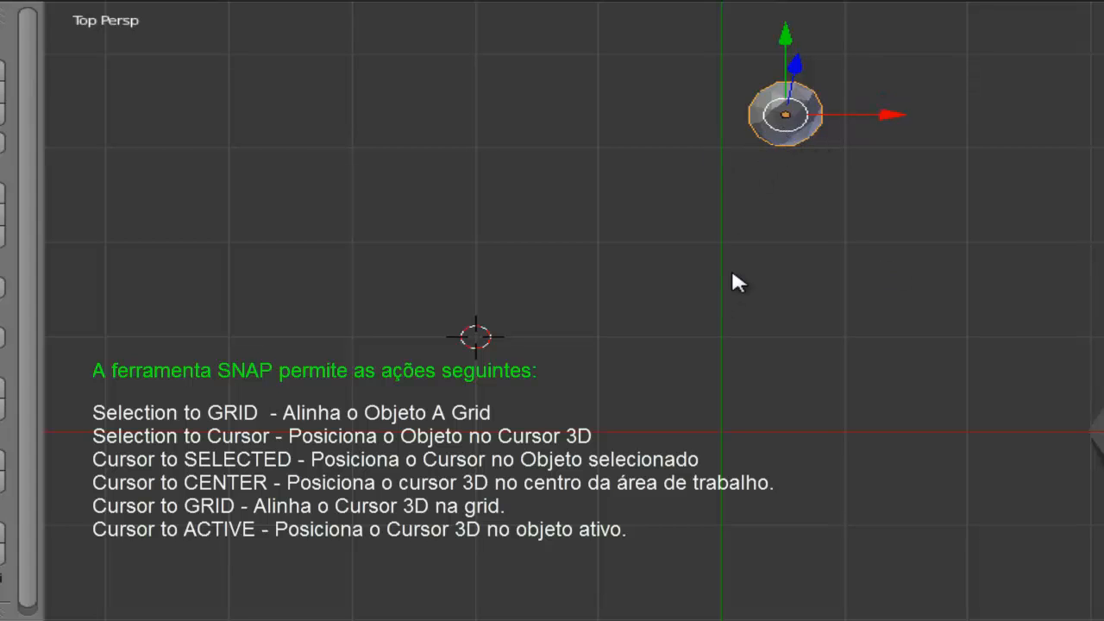
pyautogui.hotkey('shift', 's')
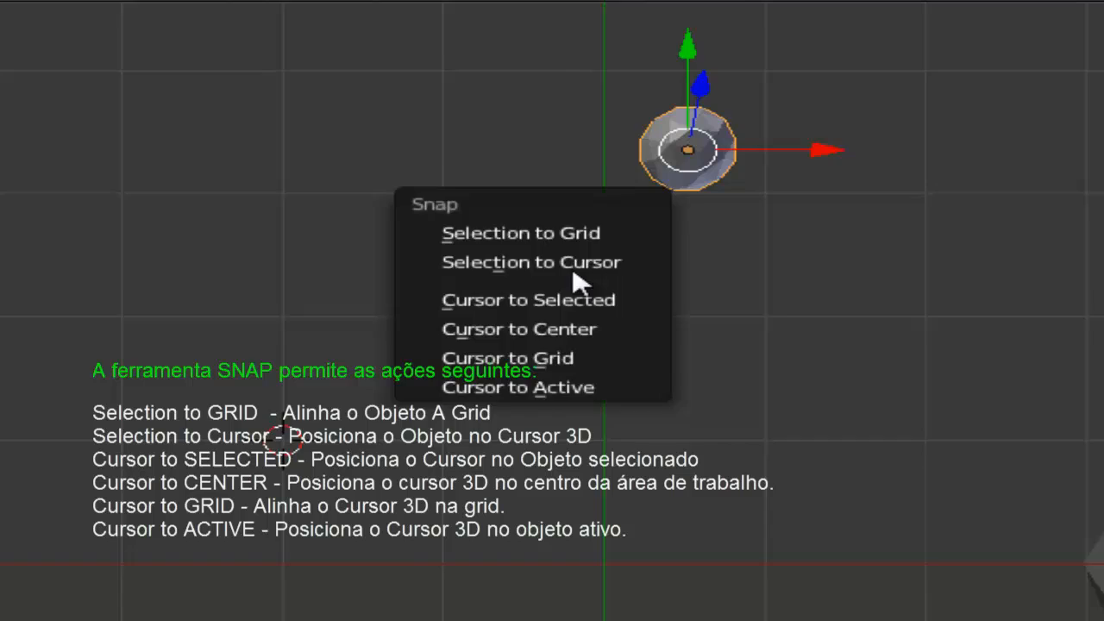
pyautogui.click(580, 235)
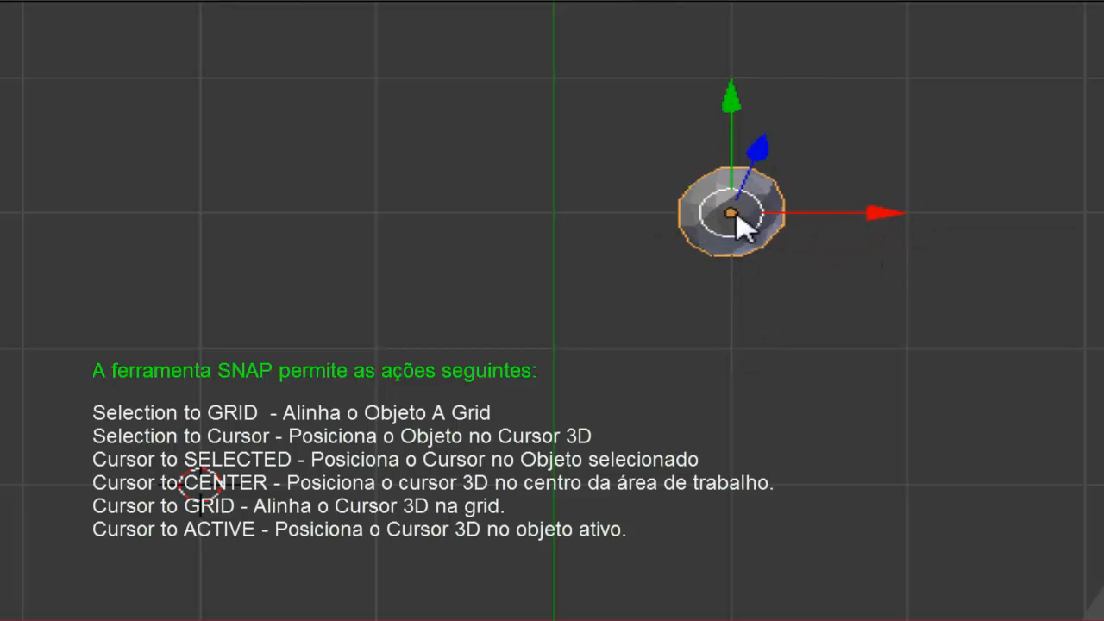
pyautogui.scroll(-6, 592, 444)
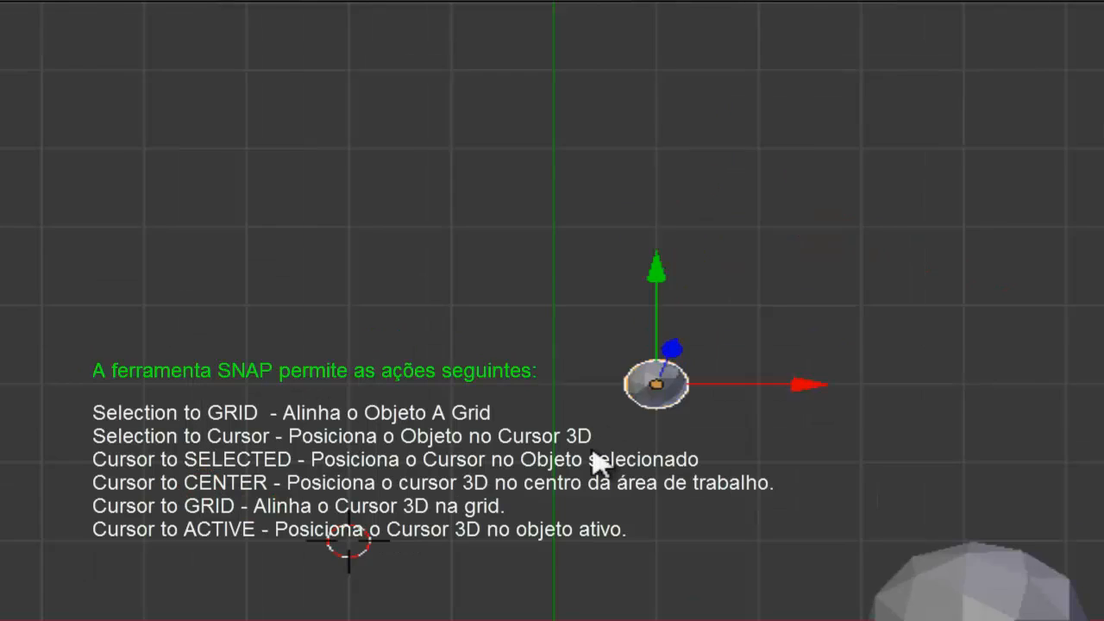